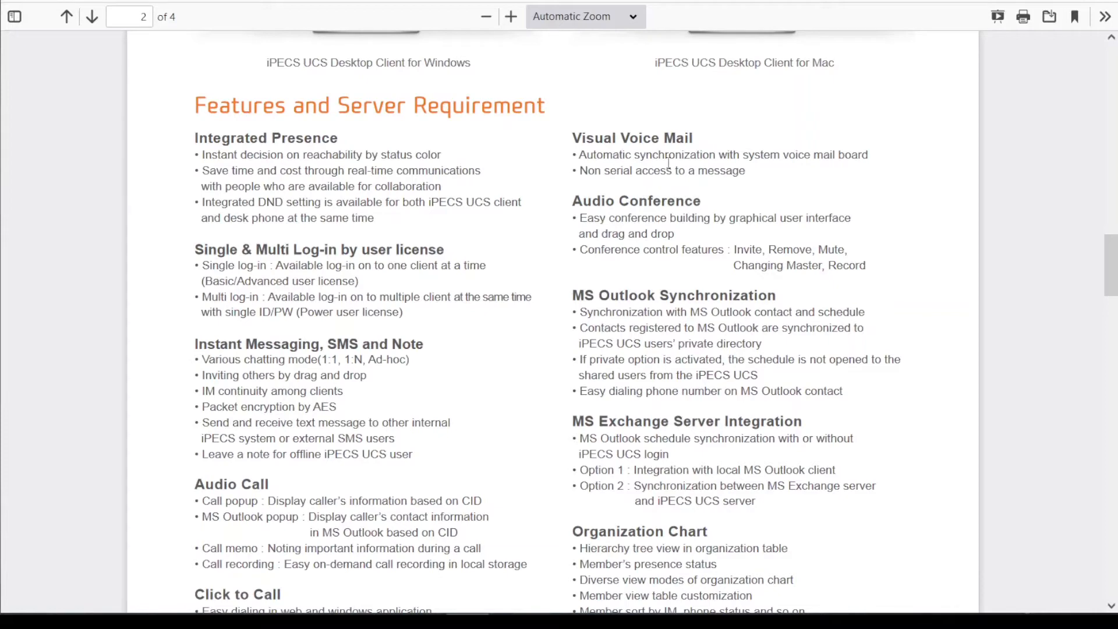
- Scroll the PDF down to page 3's Basic/Advanced/Power User License comparison table
scroll(668, 163, up, 2)
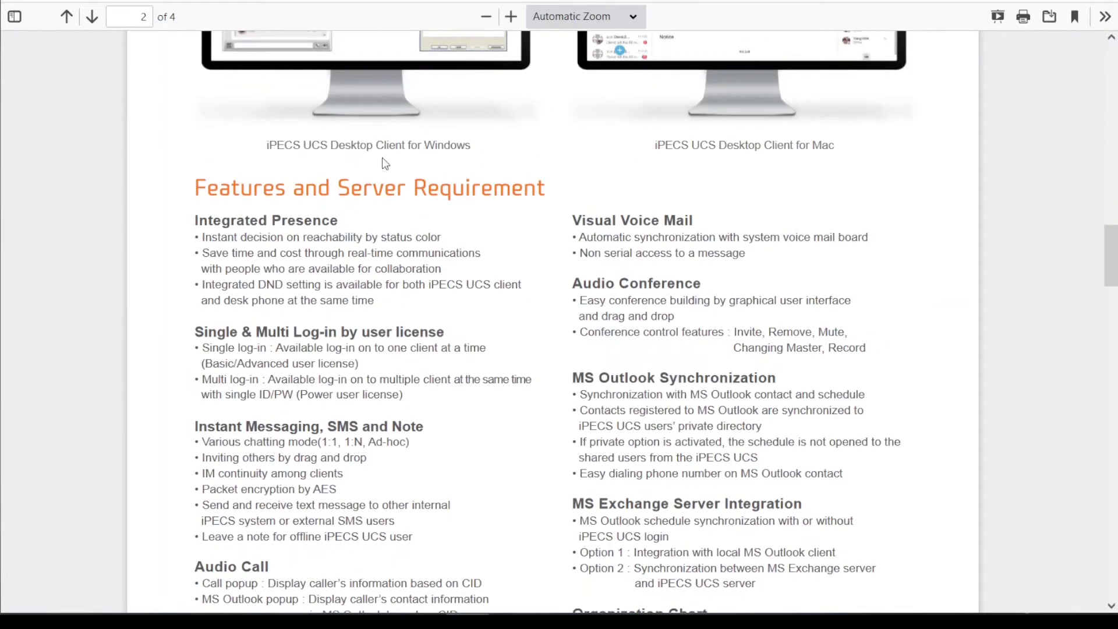
scroll(612, 189, down, 2)
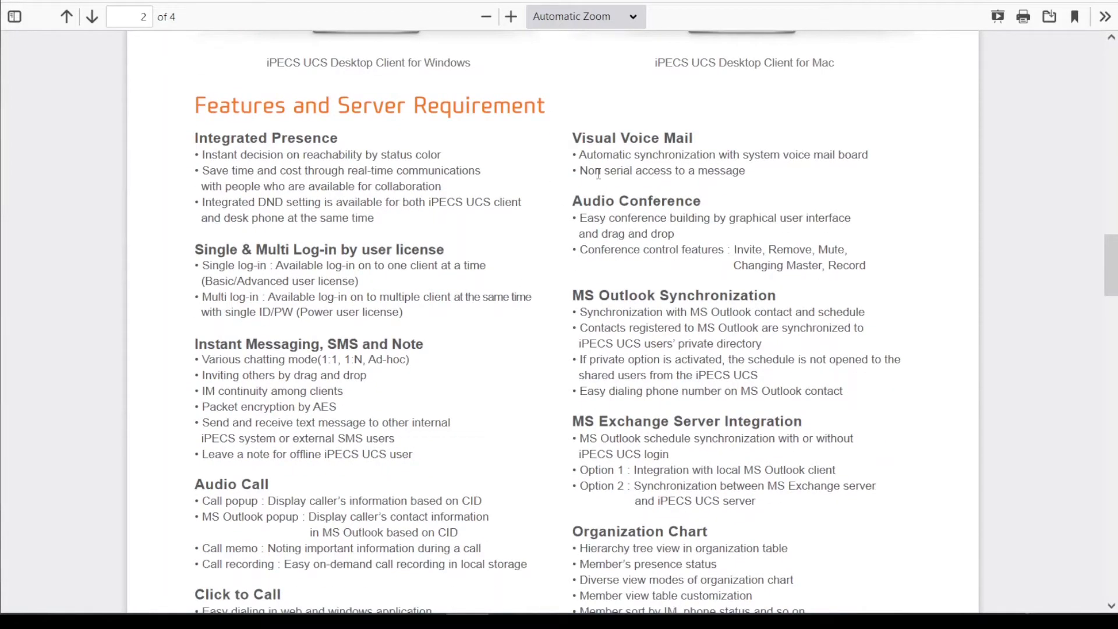
scroll(654, 198, up, 10)
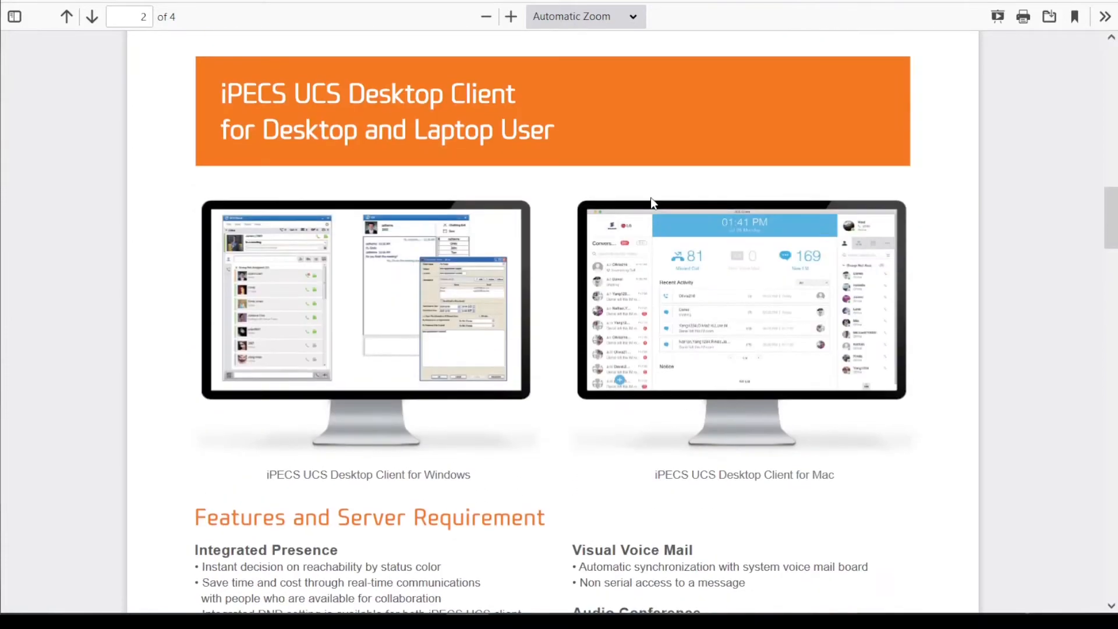
scroll(648, 217, down, 5)
scroll(647, 217, down, 4)
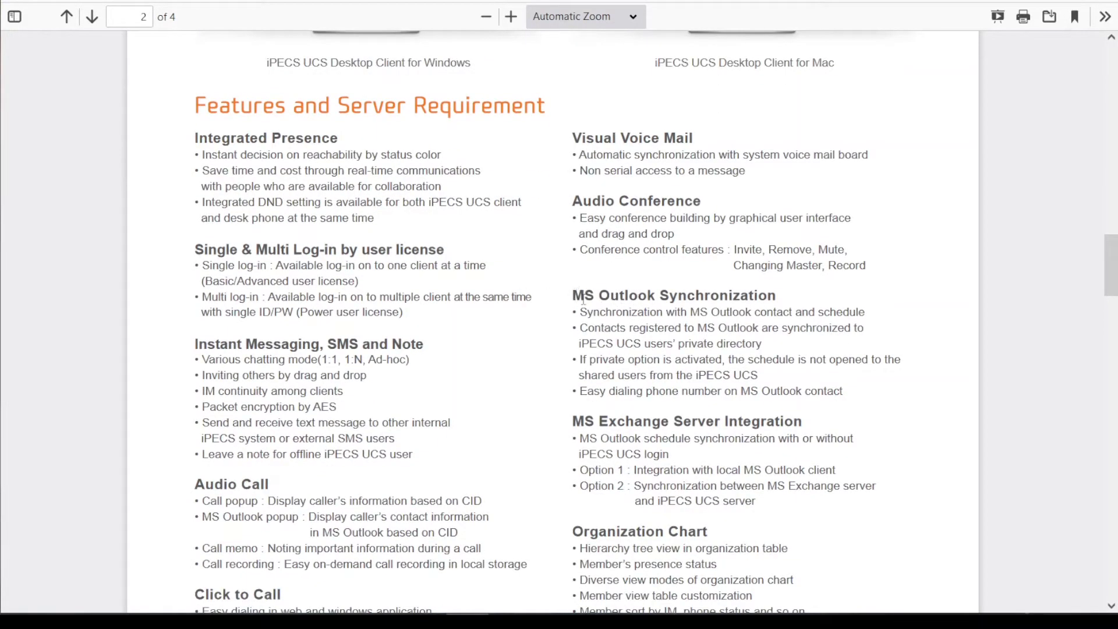
scroll(651, 320, down, 3)
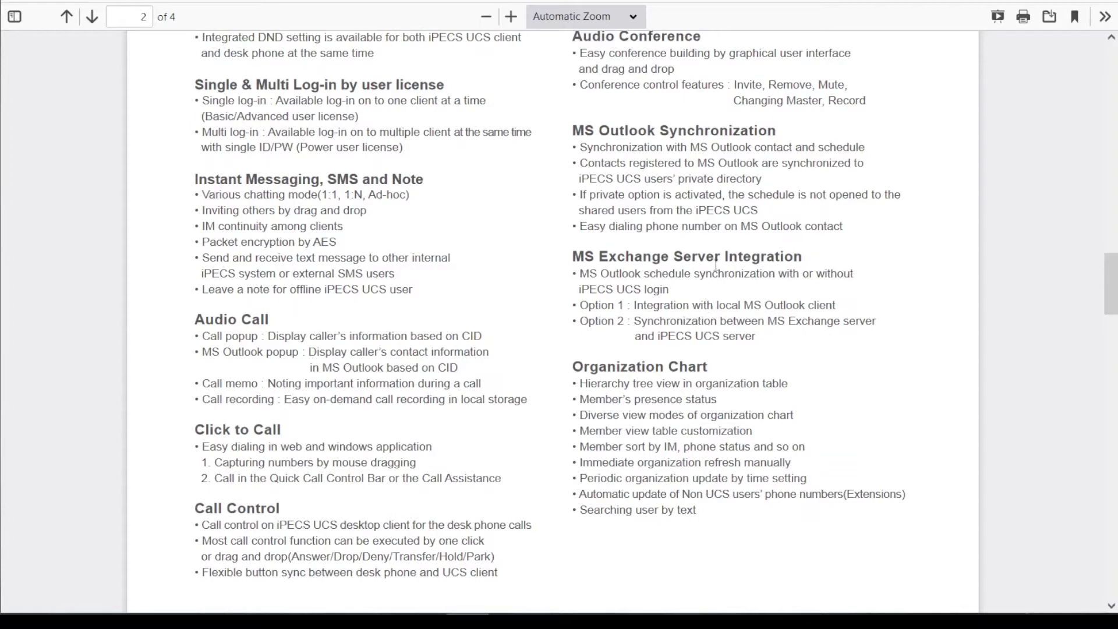
scroll(350, 233, down, 2)
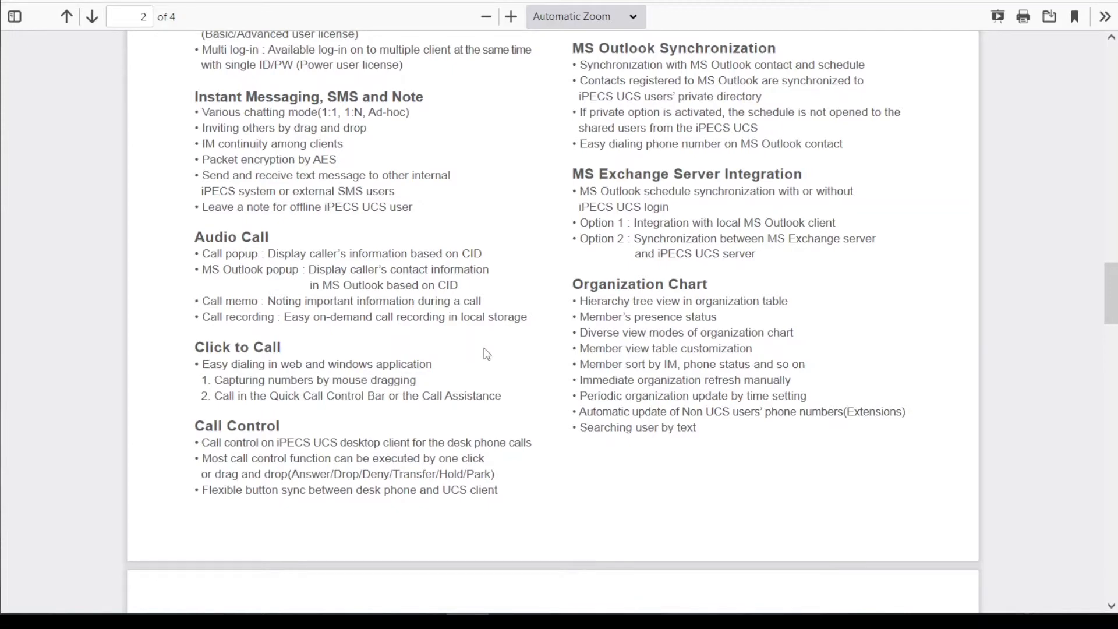
scroll(674, 313, down, 4)
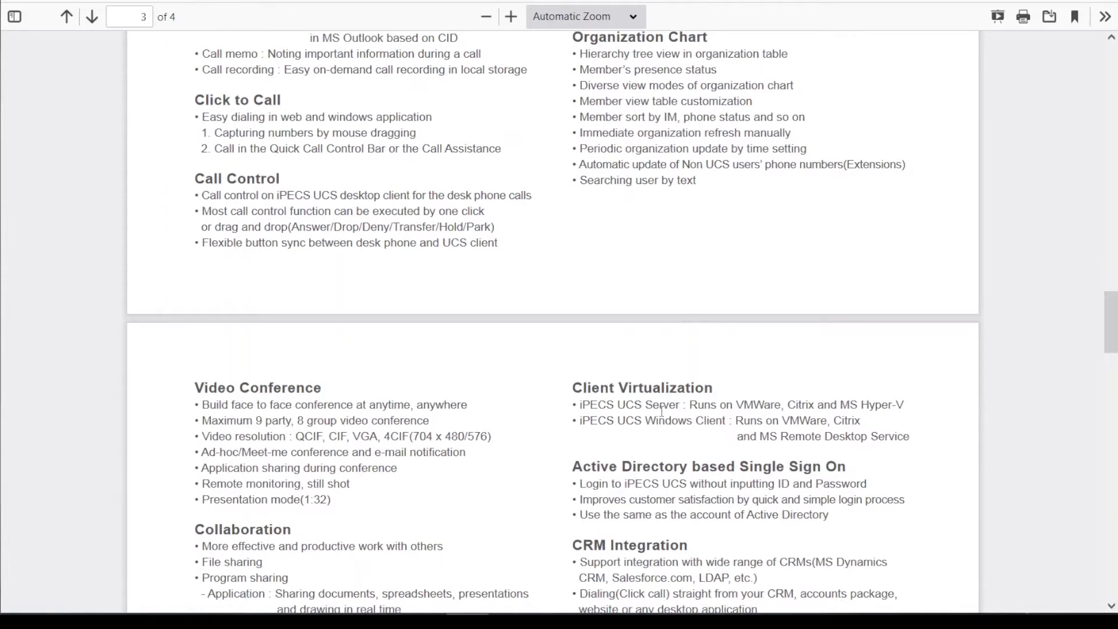
scroll(628, 442, down, 8)
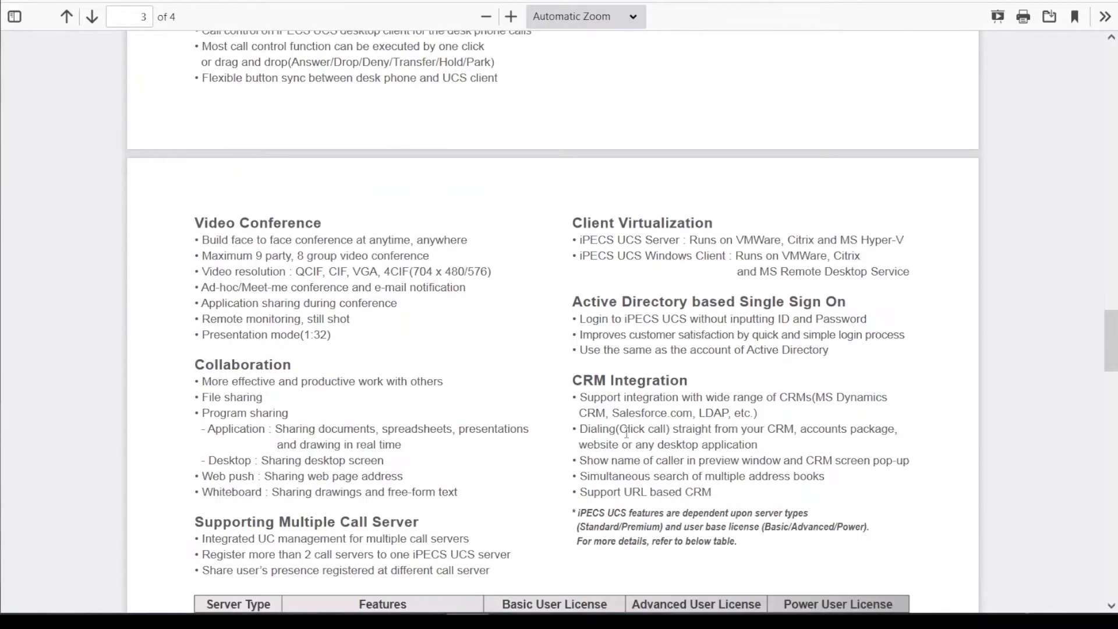
scroll(605, 352, down, 3)
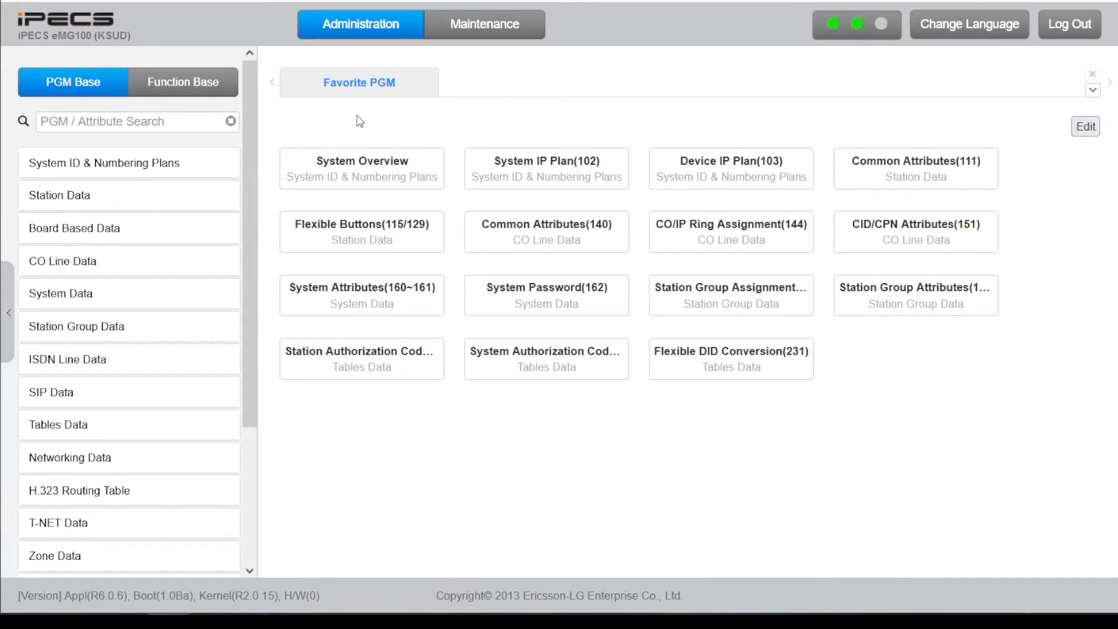
- Open System Overview and check the UCS Advanced licence count: 1 used of 2 purchased
click(105, 174)
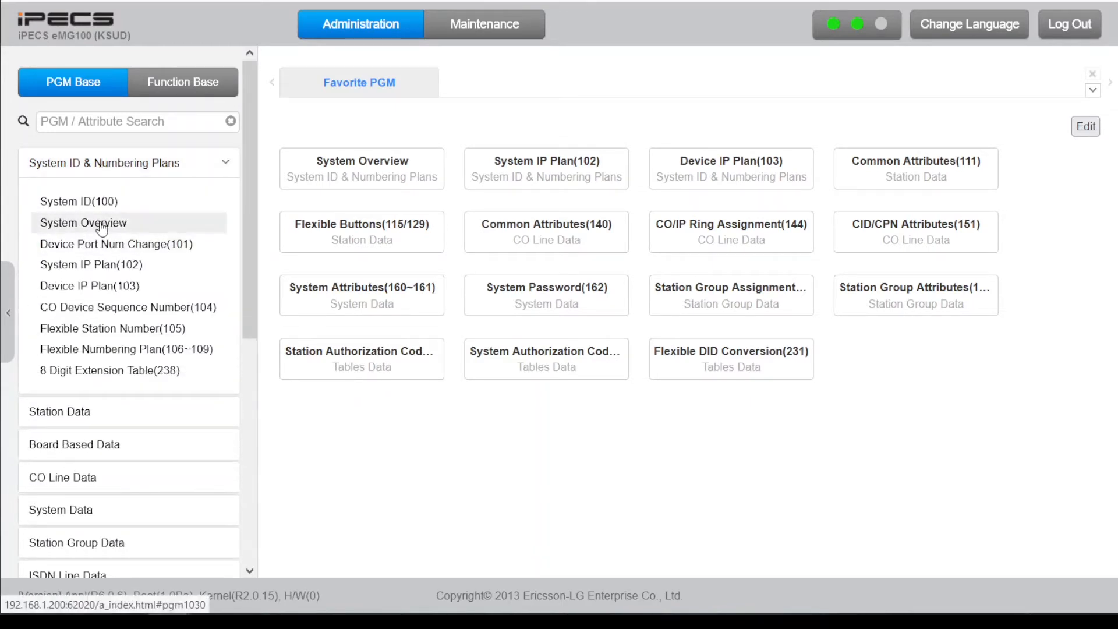
click(122, 227)
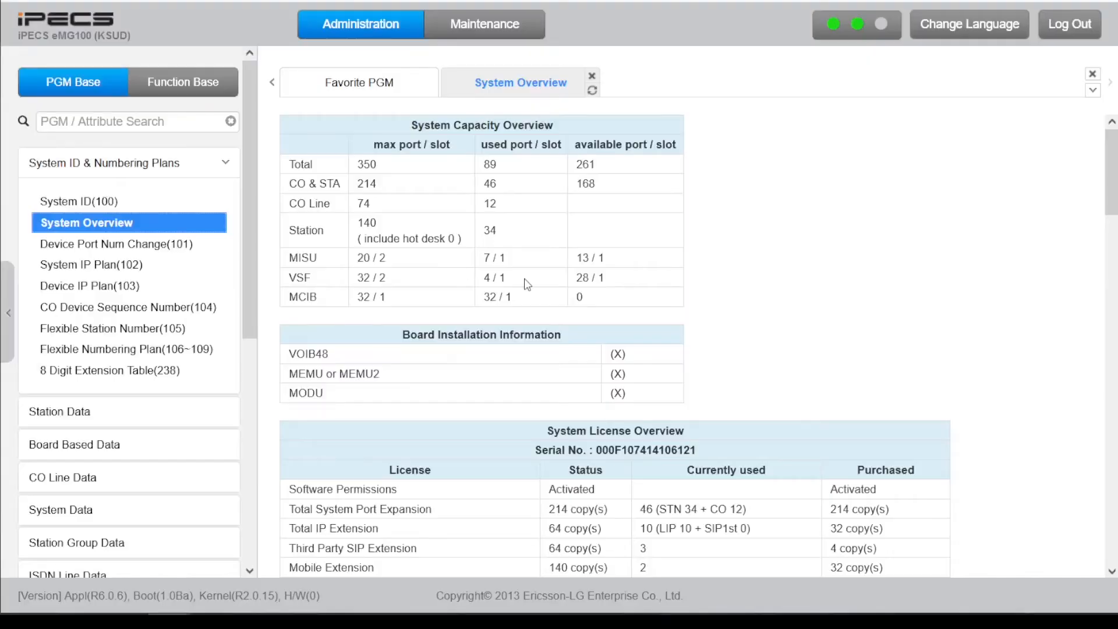
scroll(528, 285, down, 6)
scroll(528, 285, down, 9)
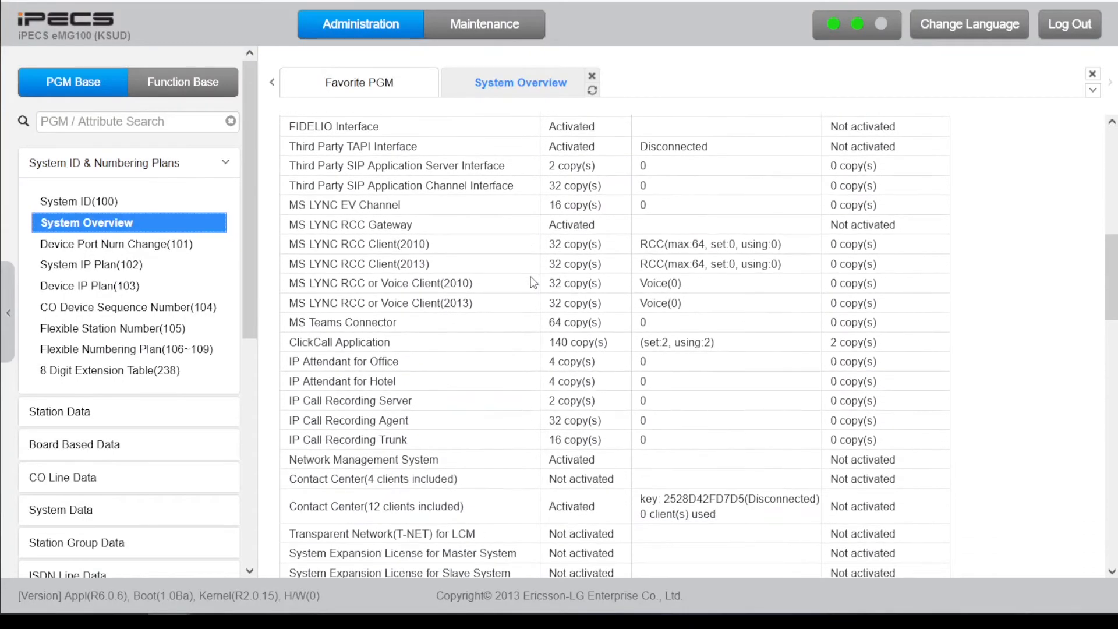
scroll(532, 283, down, 4)
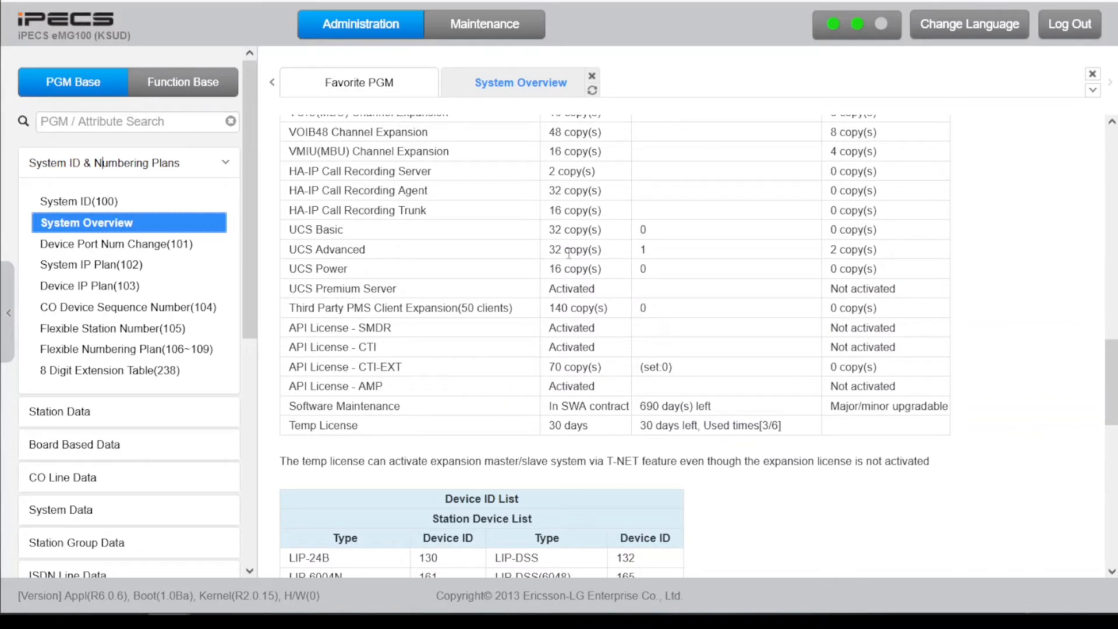
drag(864, 250, 832, 263)
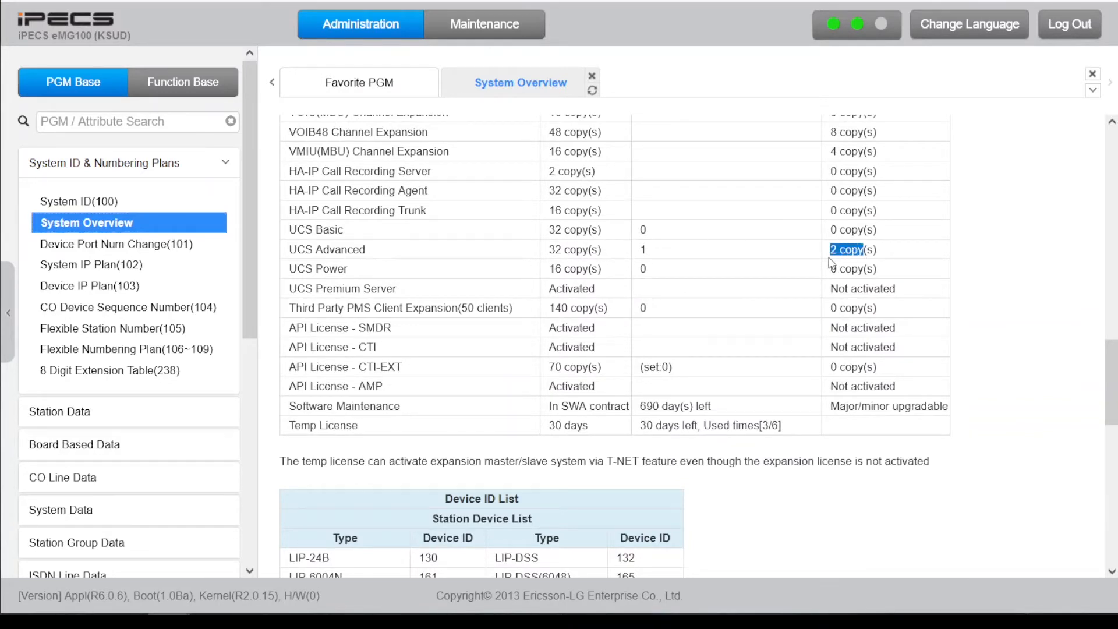
click(832, 249)
- Load Flexible Station Number(105) for indexes 1-140 and find station 115 at index 35
click(155, 337)
text(1)
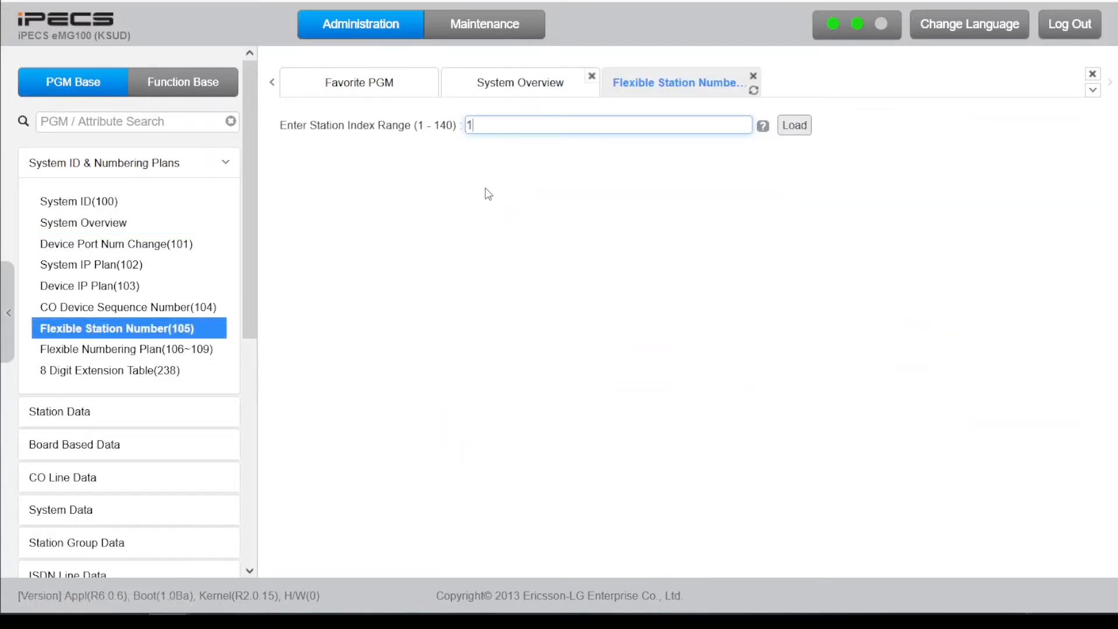
text(-140)
key(Return)
scroll(774, 250, down, 4)
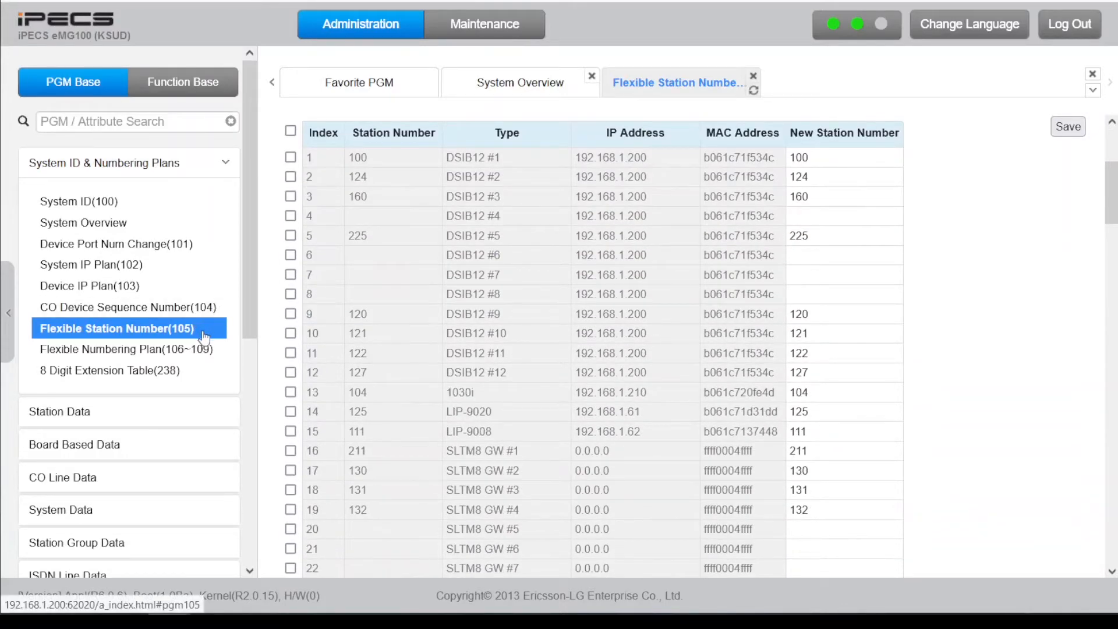
scroll(811, 242, down, 3)
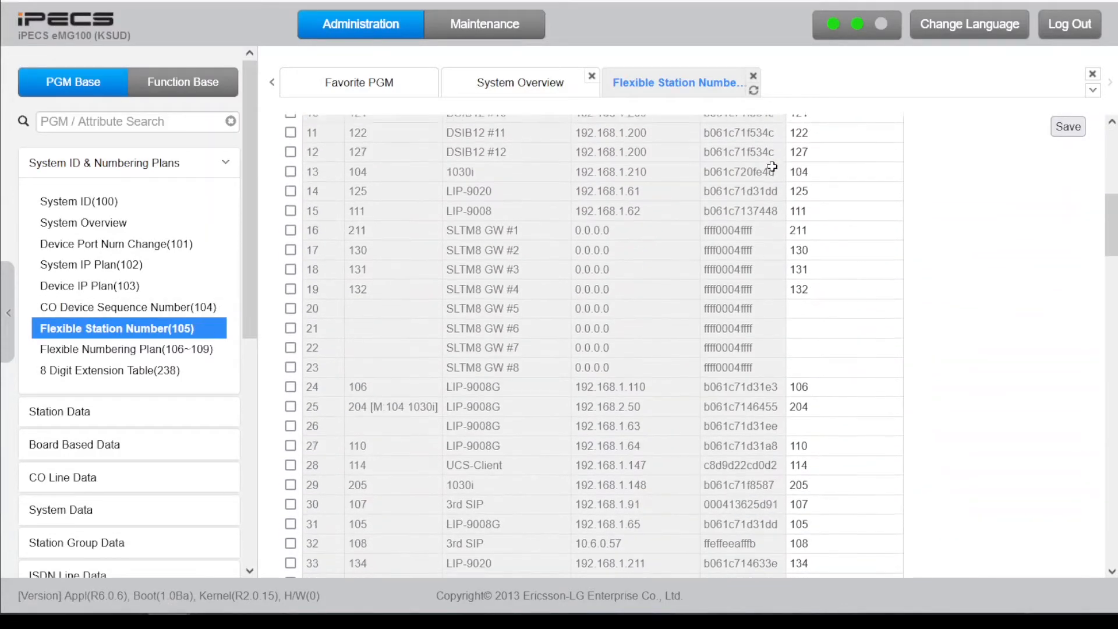
scroll(811, 242, down, 6)
click(816, 236)
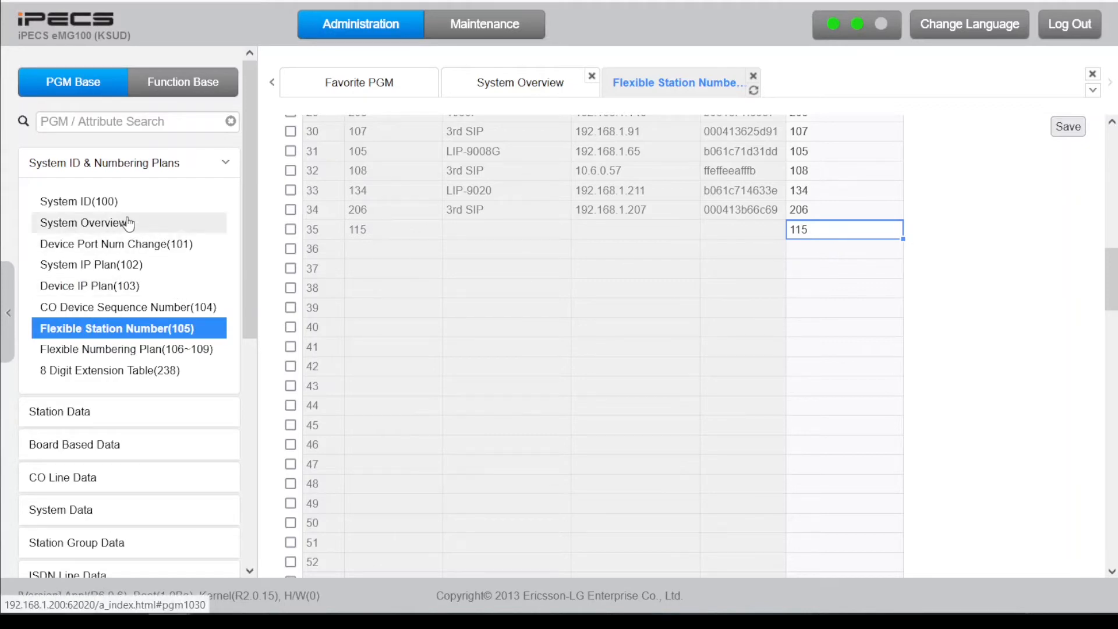
scroll(129, 225, down, 3)
scroll(127, 230, down, 5)
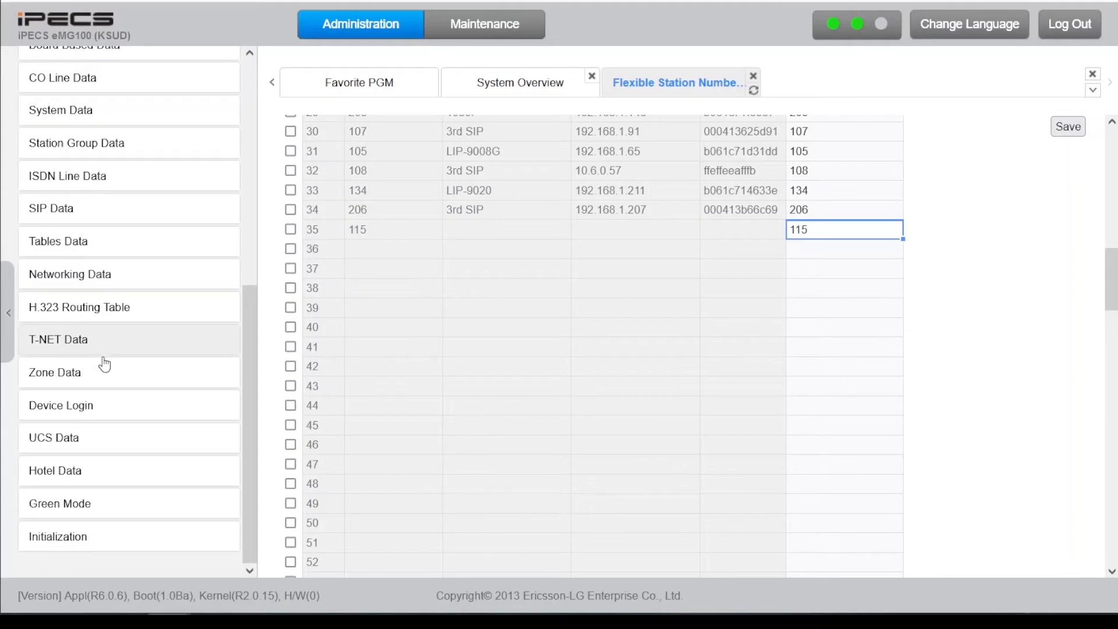
- Open UCS Standard Client Login(446) under UCS Data and load client indexes 1-32
click(49, 443)
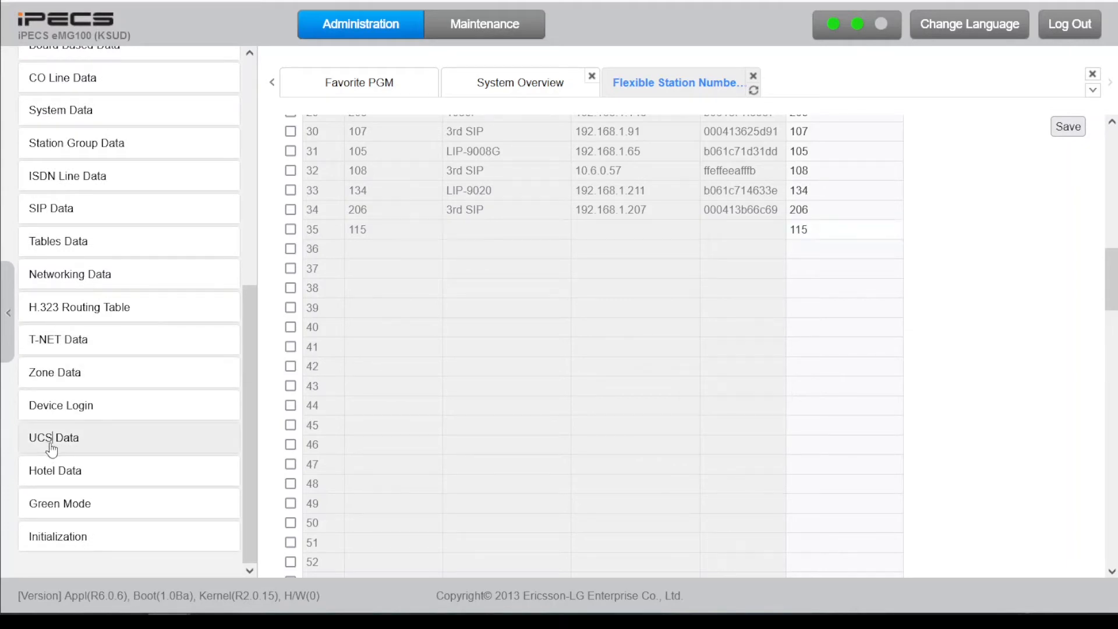
scroll(130, 432, down, 3)
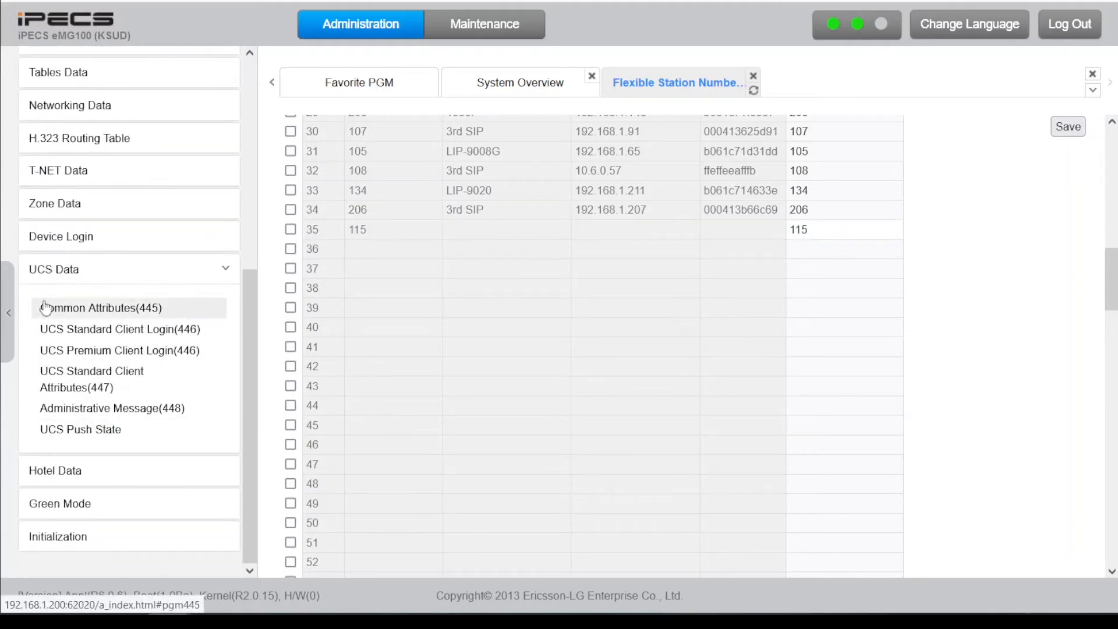
click(119, 336)
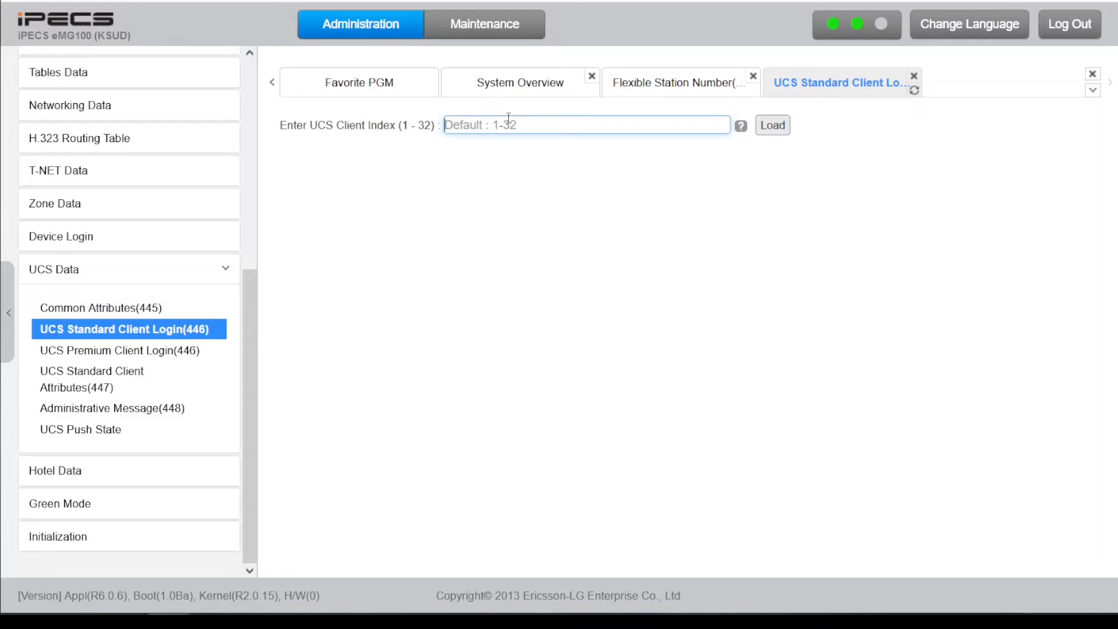
text(1-32)
key(Return)
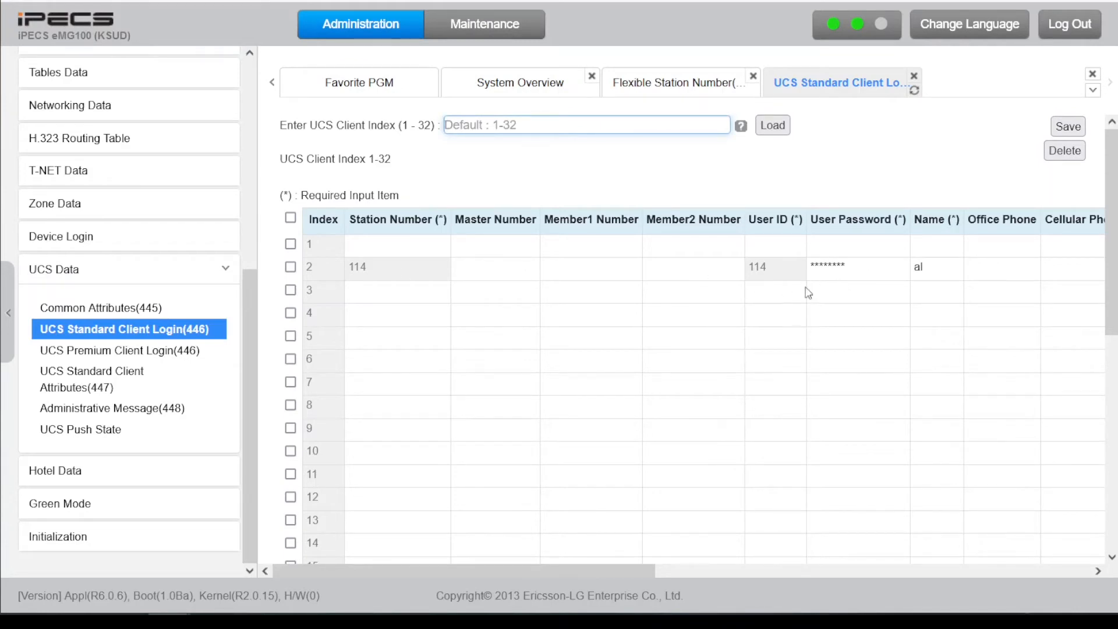
- Fill client index 1 with station 115, user ID 115, the user's password and name
click(410, 247)
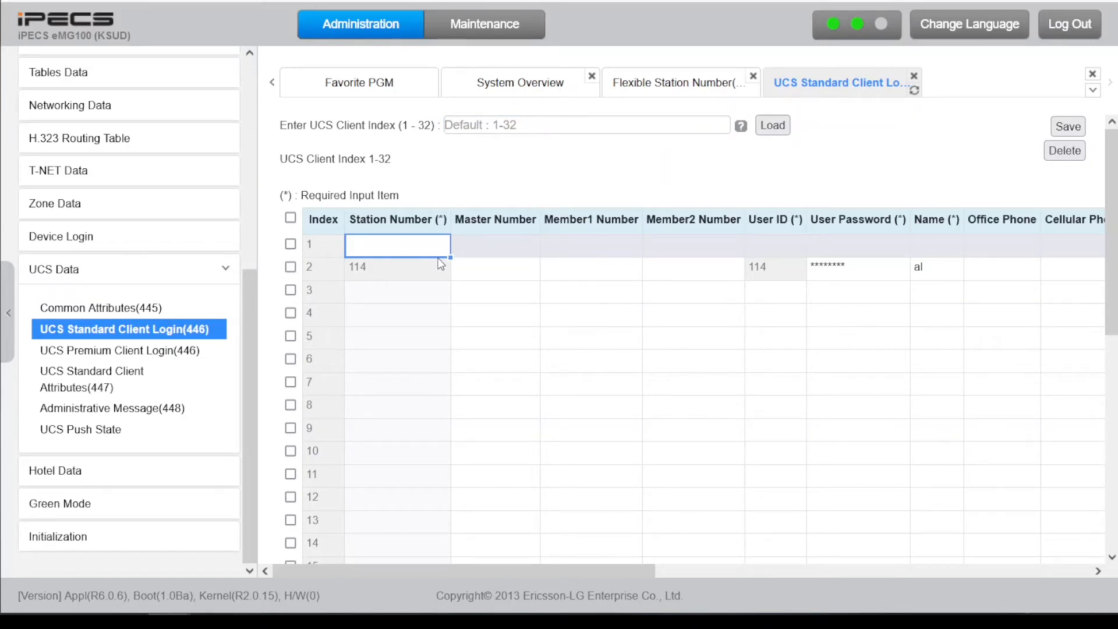
text(115)
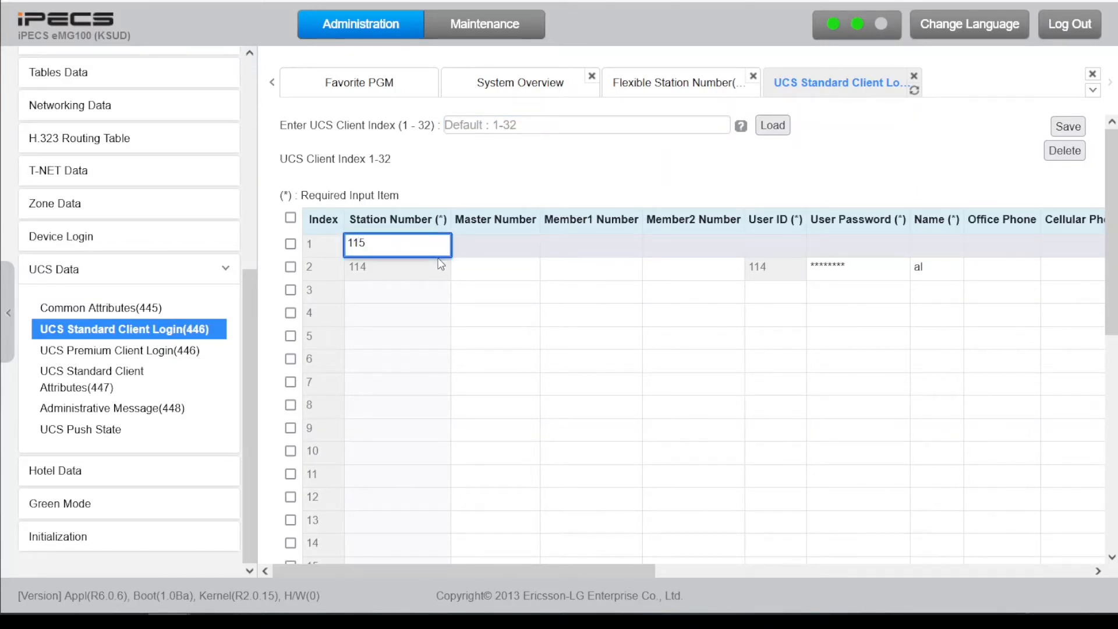
click(767, 242)
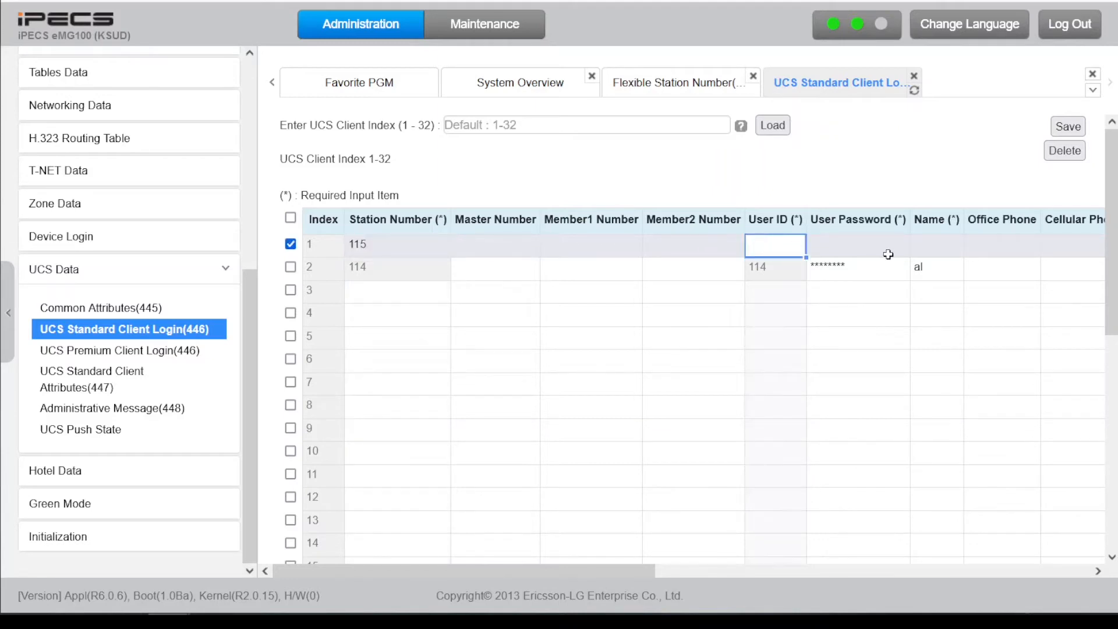
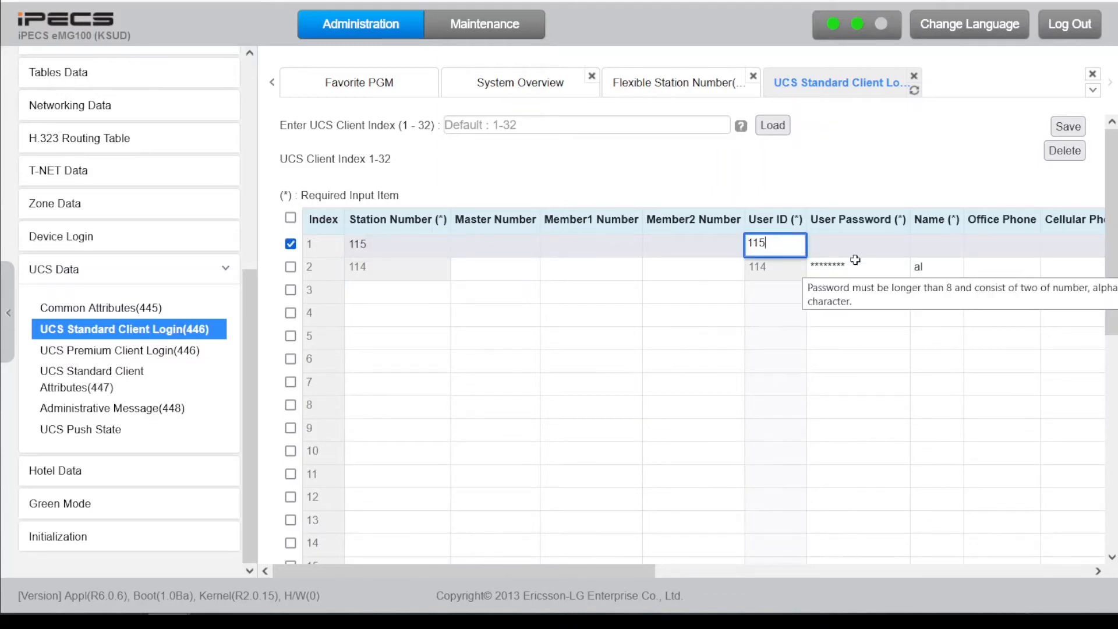
click(859, 244)
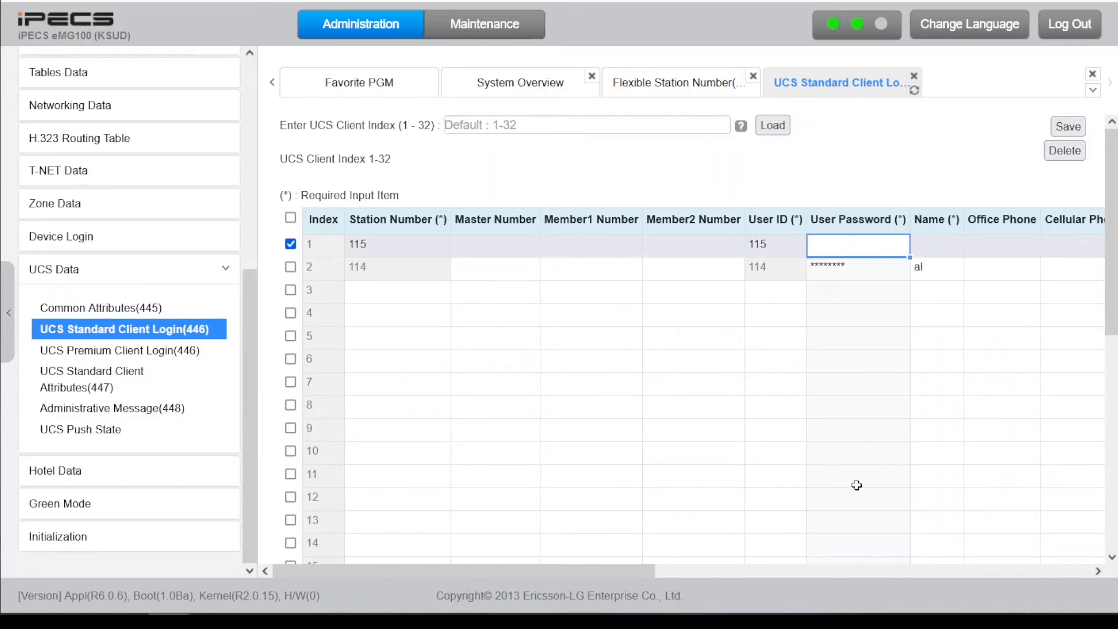
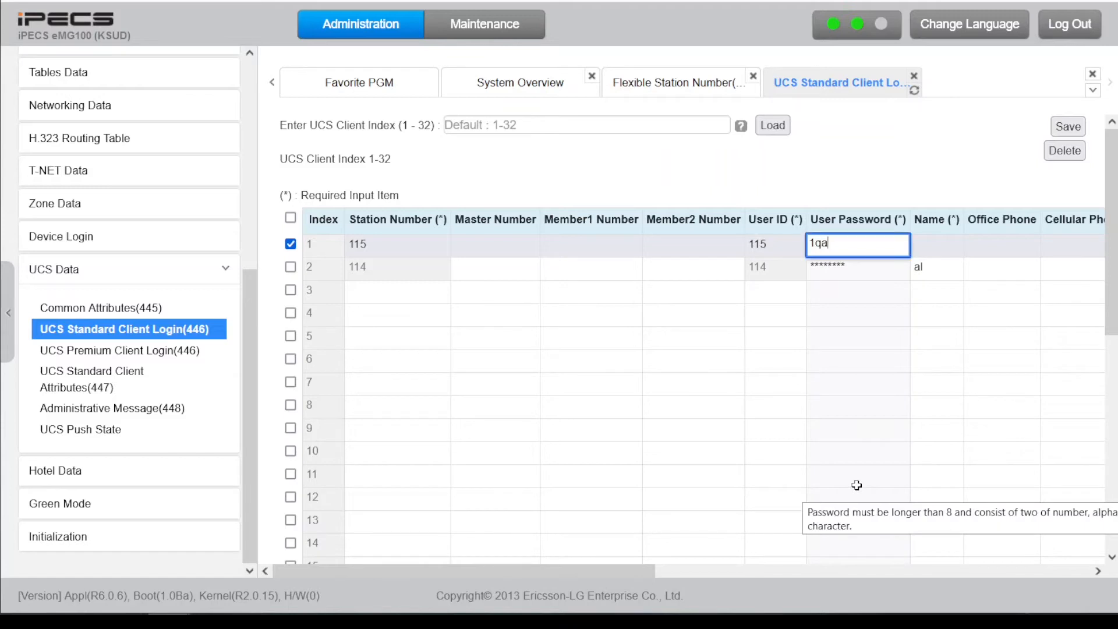
click(942, 244)
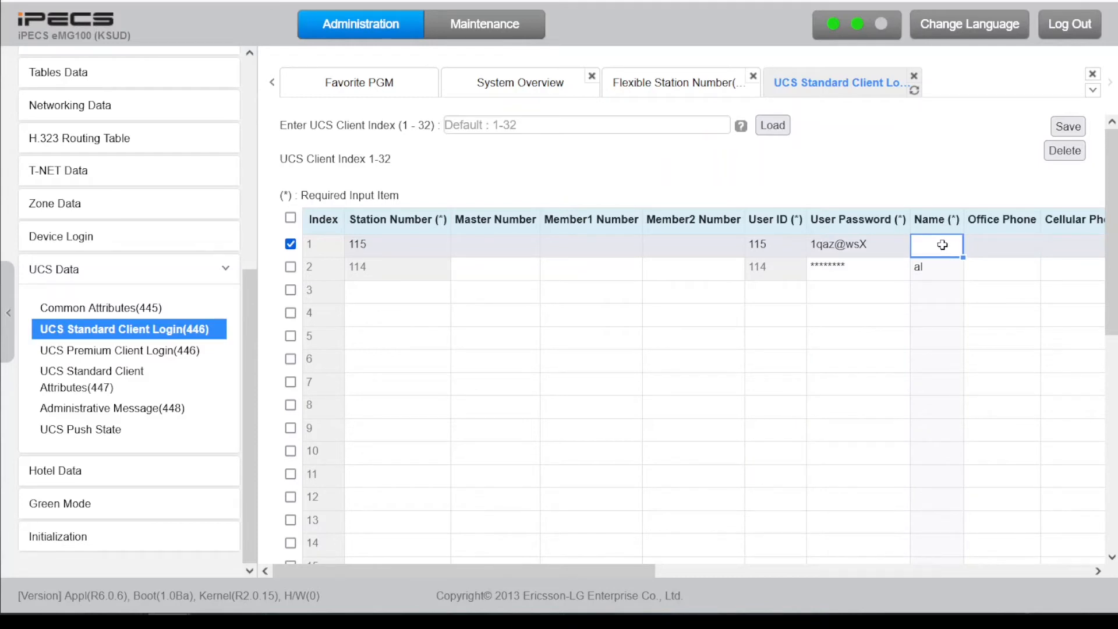
text(Arnaud)
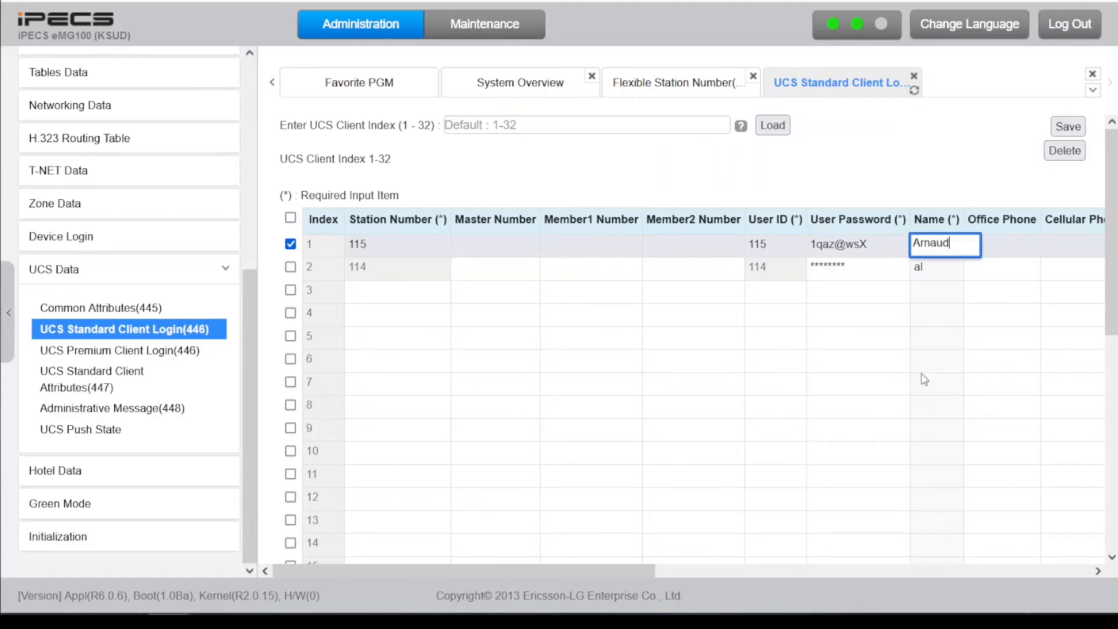
- Enter 'support' as the office department and fill in the user's e-mail address
drag(602, 572, 633, 443)
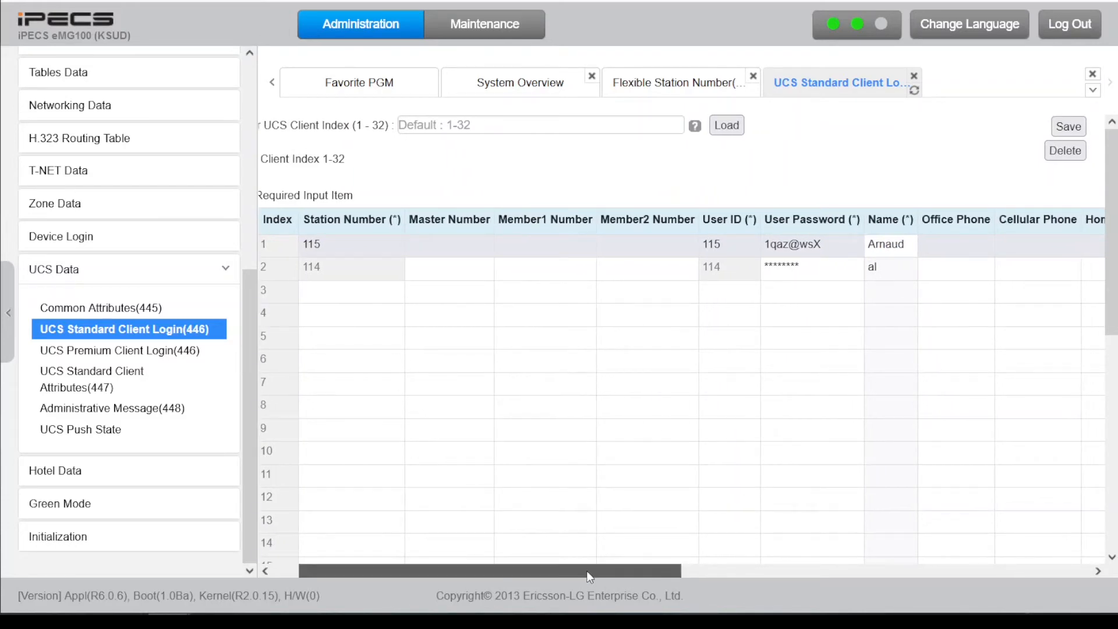
drag(586, 571, 784, 570)
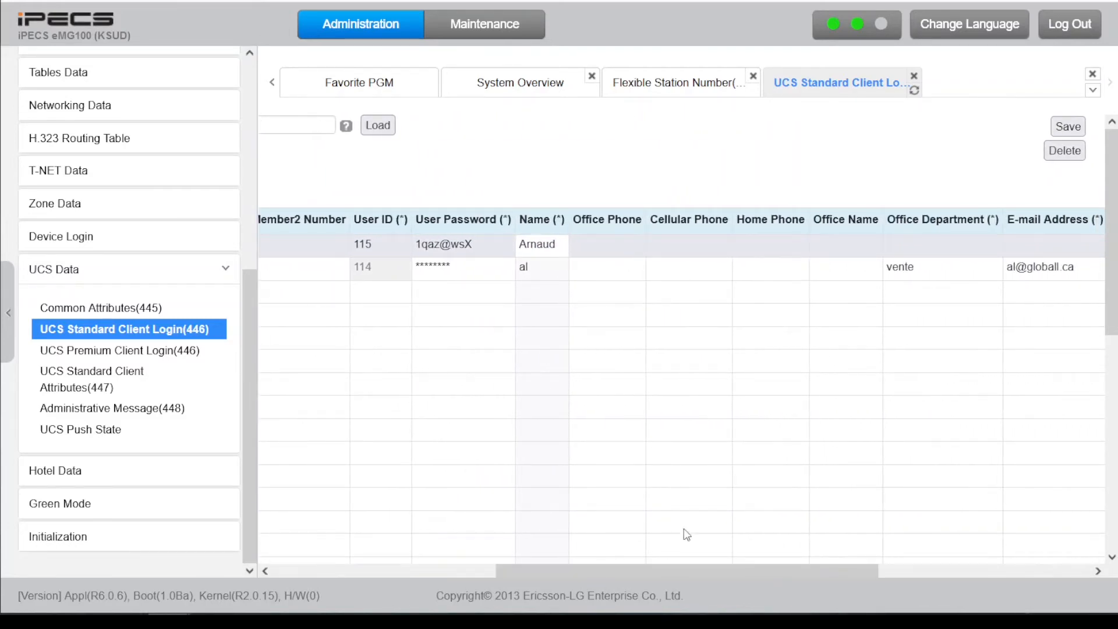
drag(713, 573, 839, 572)
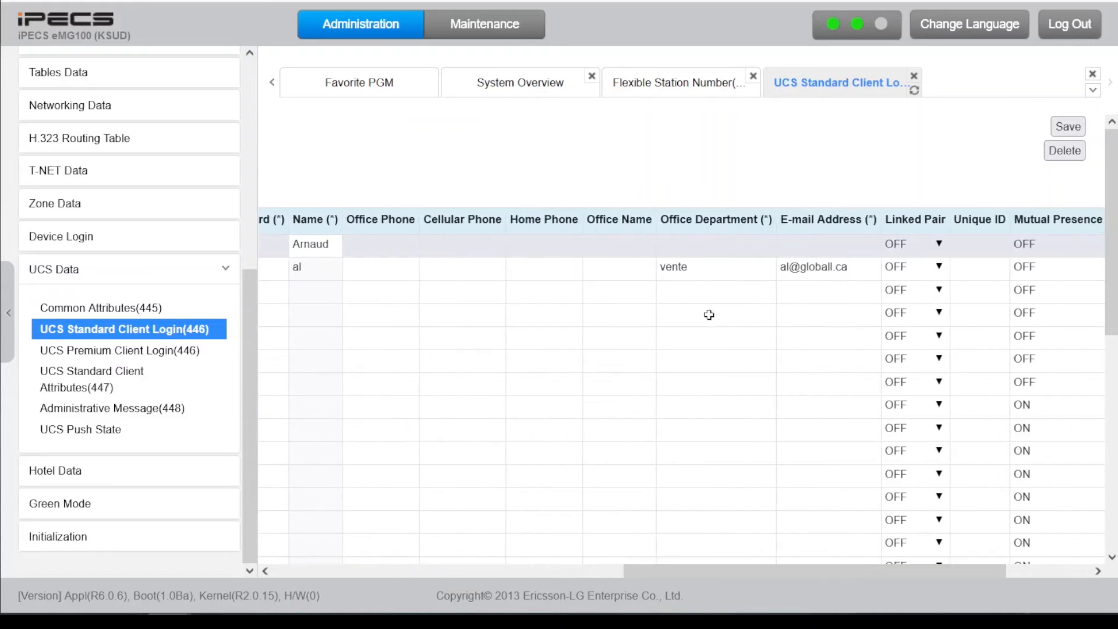
click(700, 253)
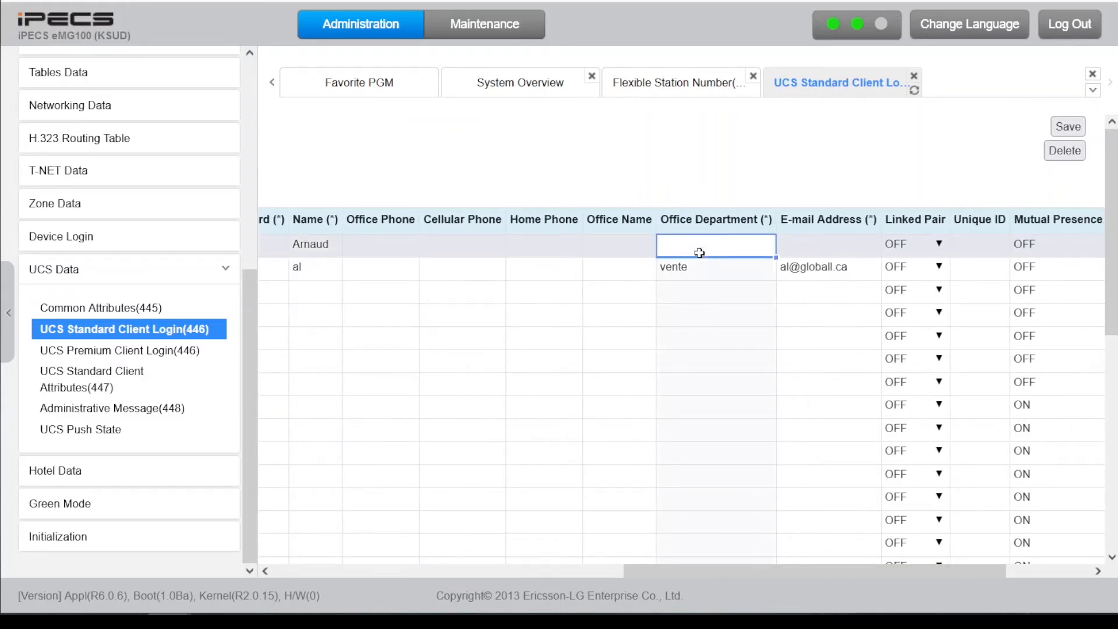
text(support)
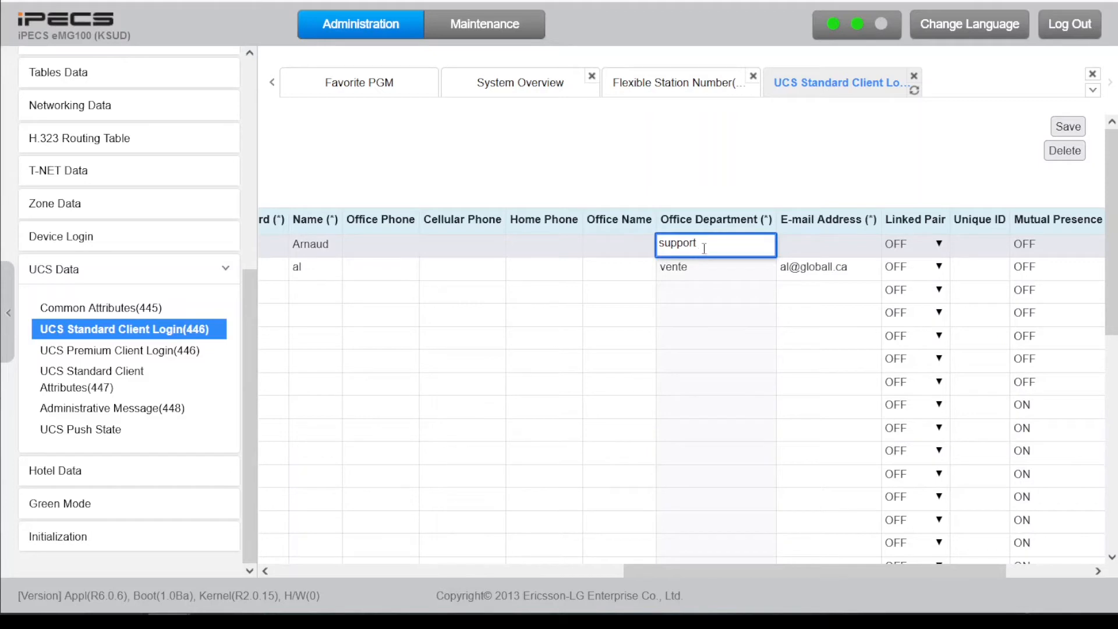
click(837, 255)
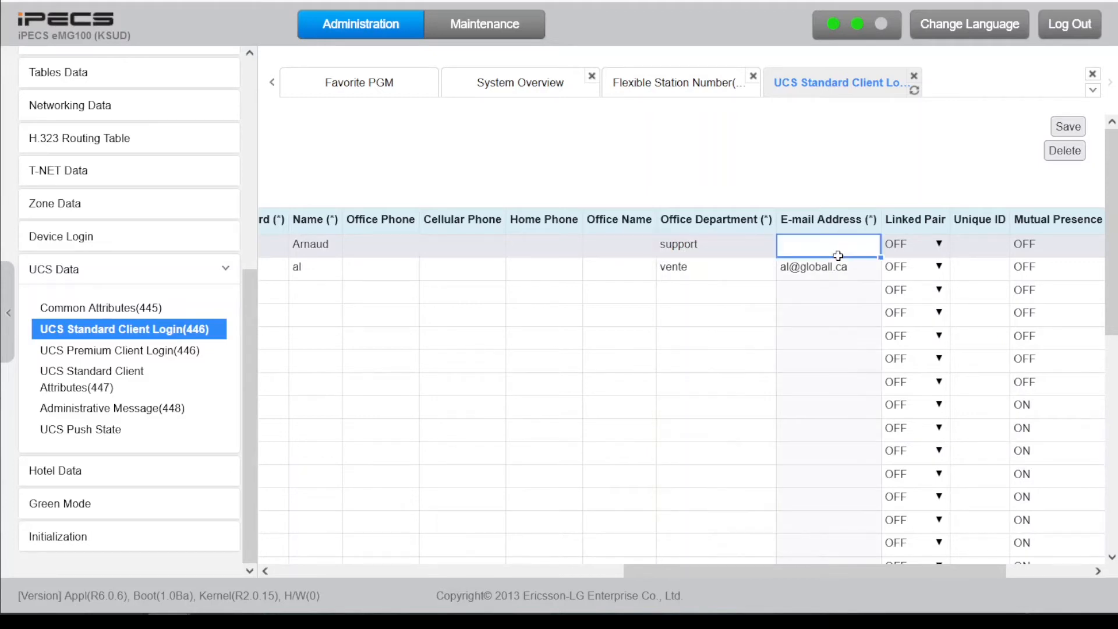
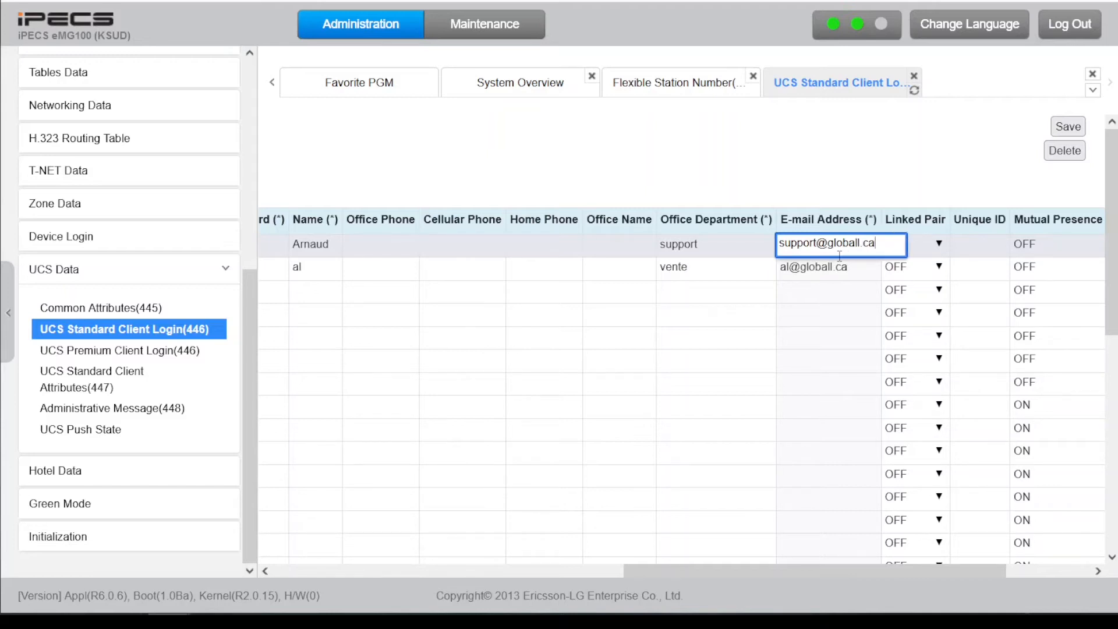
click(798, 300)
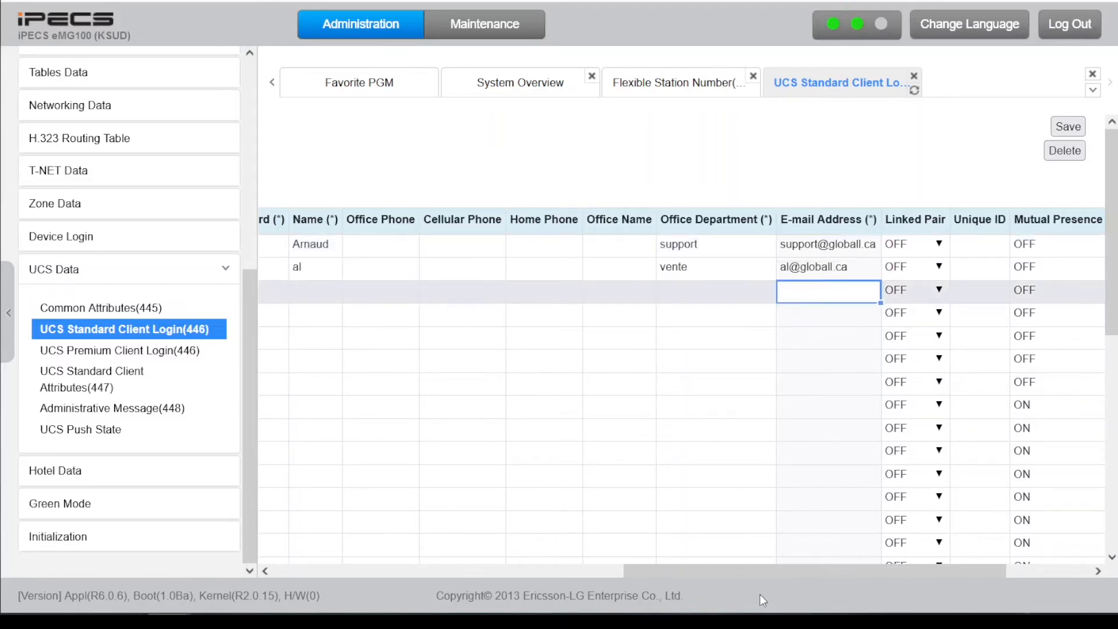
- Keep ADVANCED as the license and save the station 115 login entry
drag(764, 579, 849, 577)
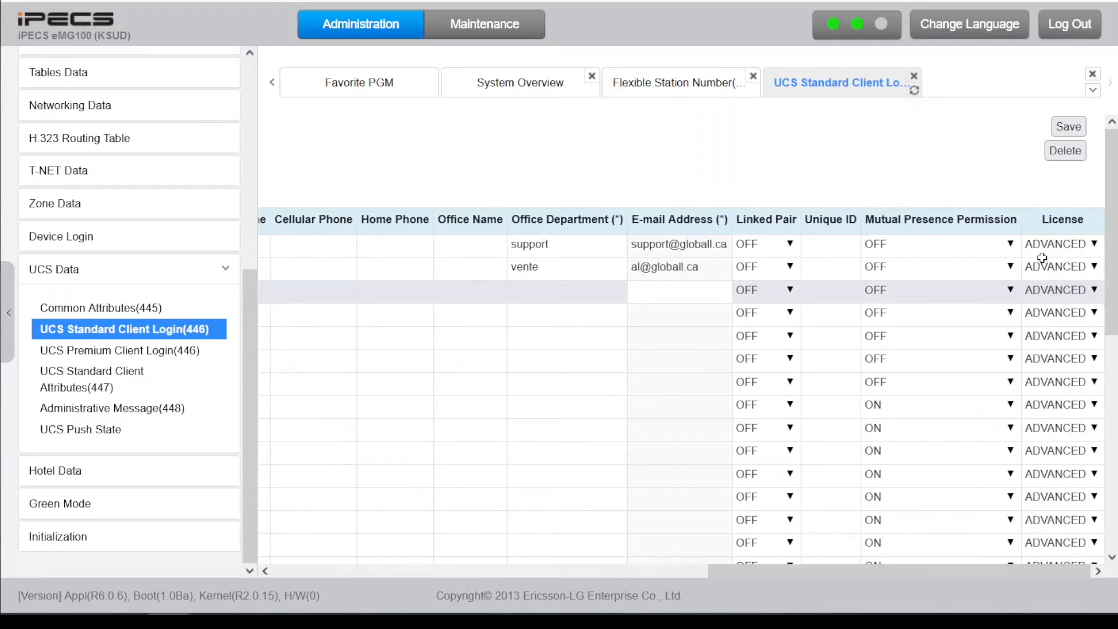
click(1090, 248)
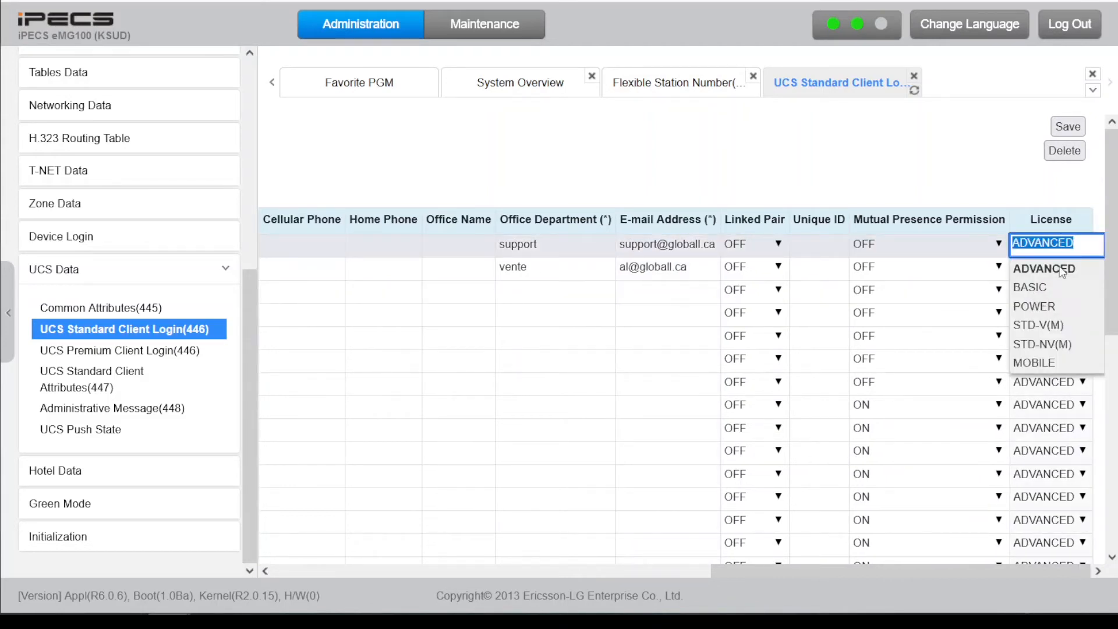
click(1053, 273)
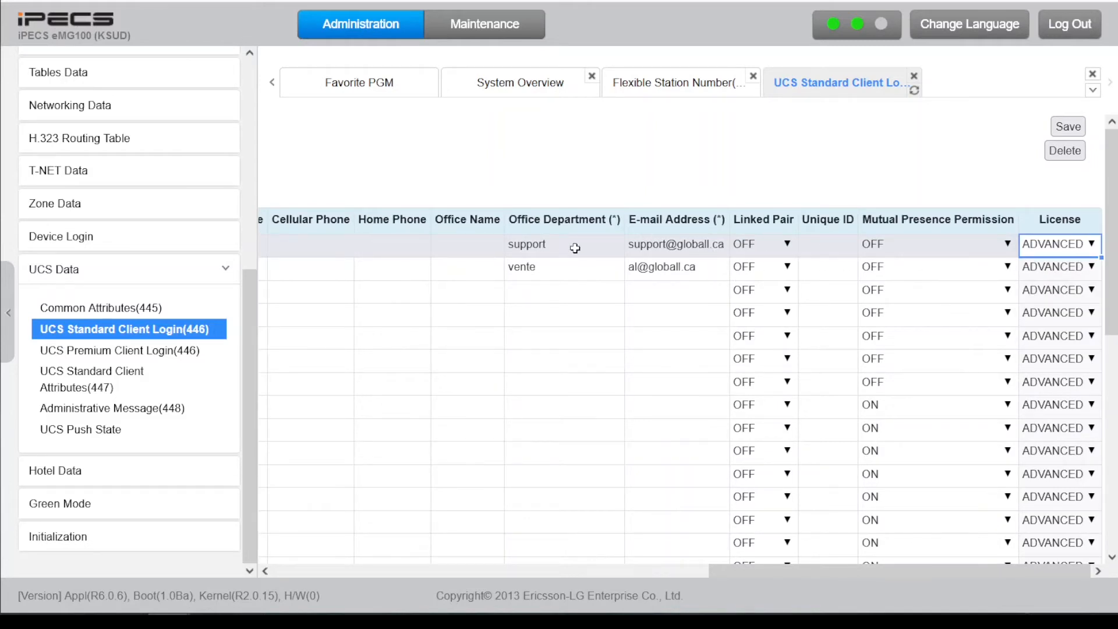
drag(968, 572, 479, 558)
click(1072, 130)
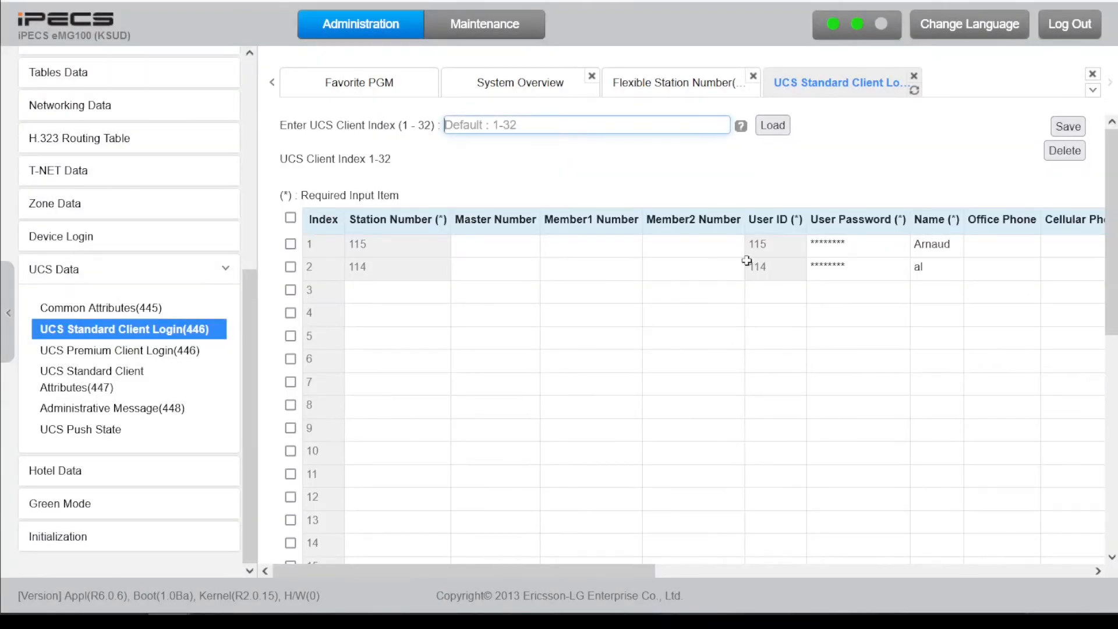
mouse_move(465, 258)
click(552, 621)
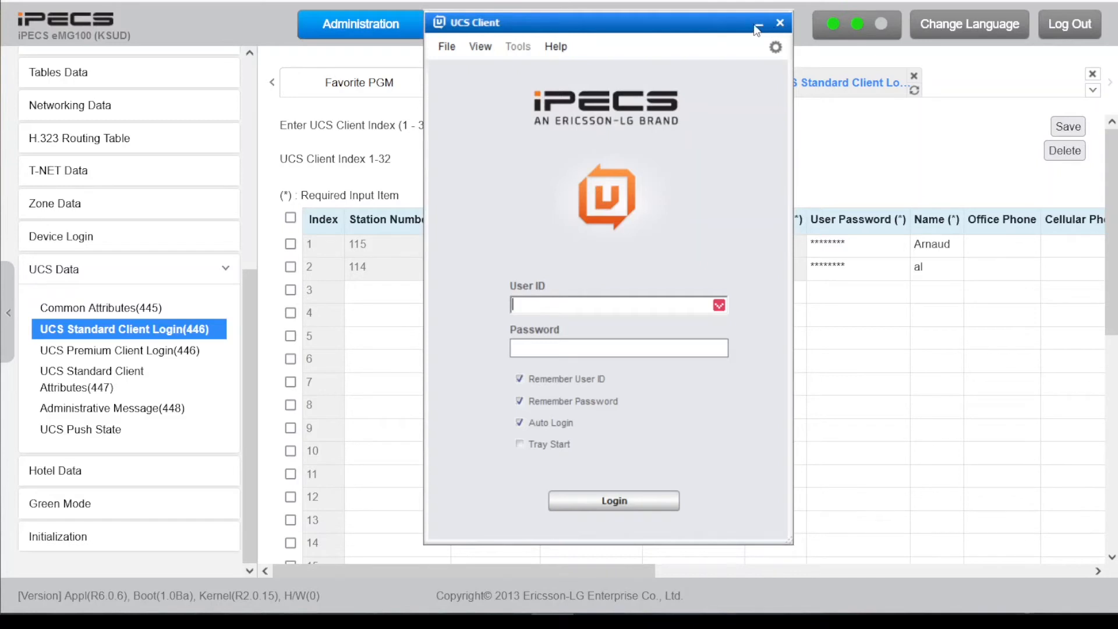
click(778, 24)
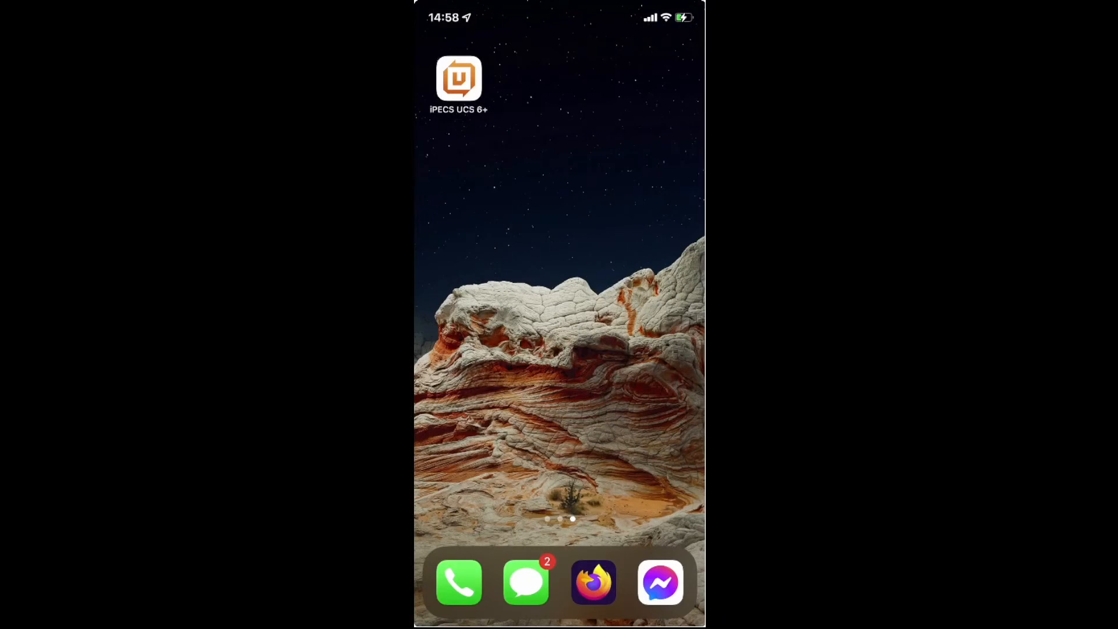
- Launch iPECS UCS, check server 69.70.7.42, and enable Auto Login and Use Cellular Data
click(459, 78)
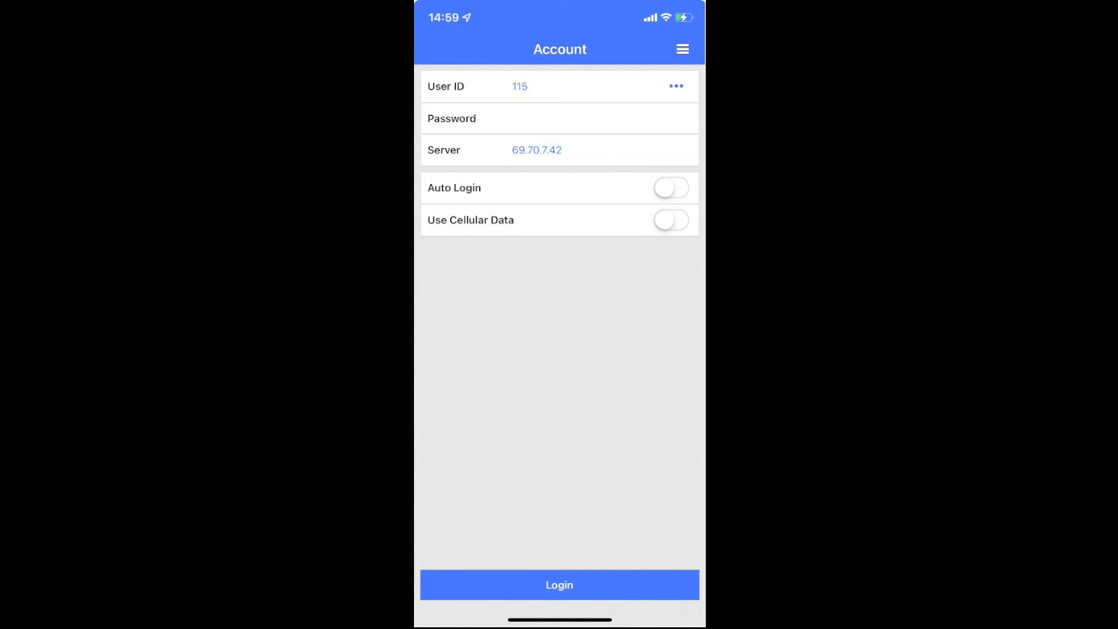
click(582, 150)
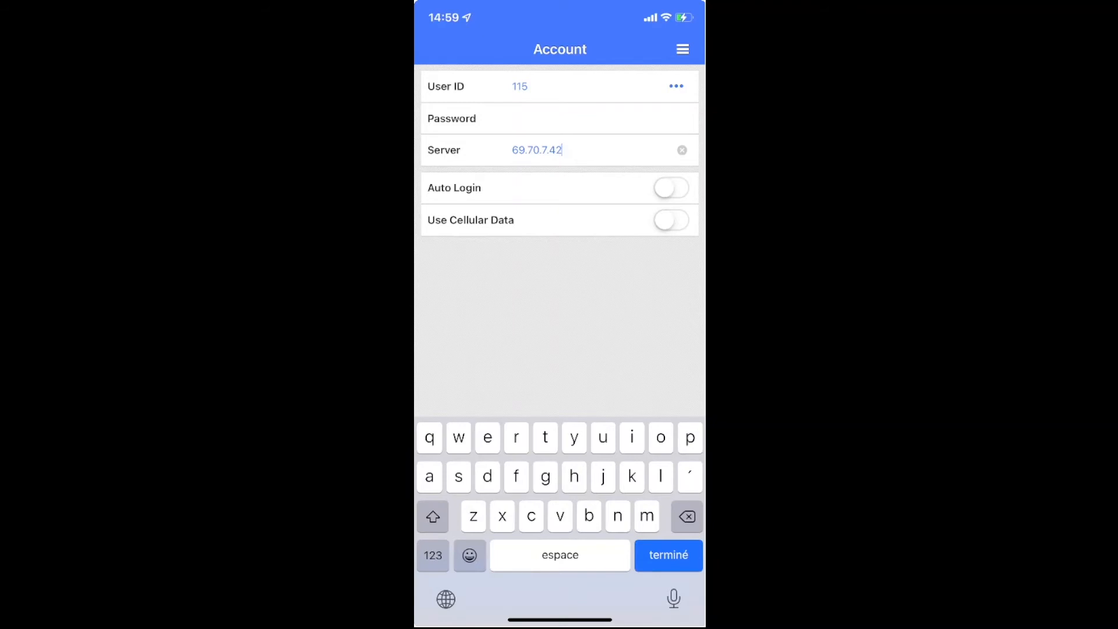
click(672, 188)
click(672, 220)
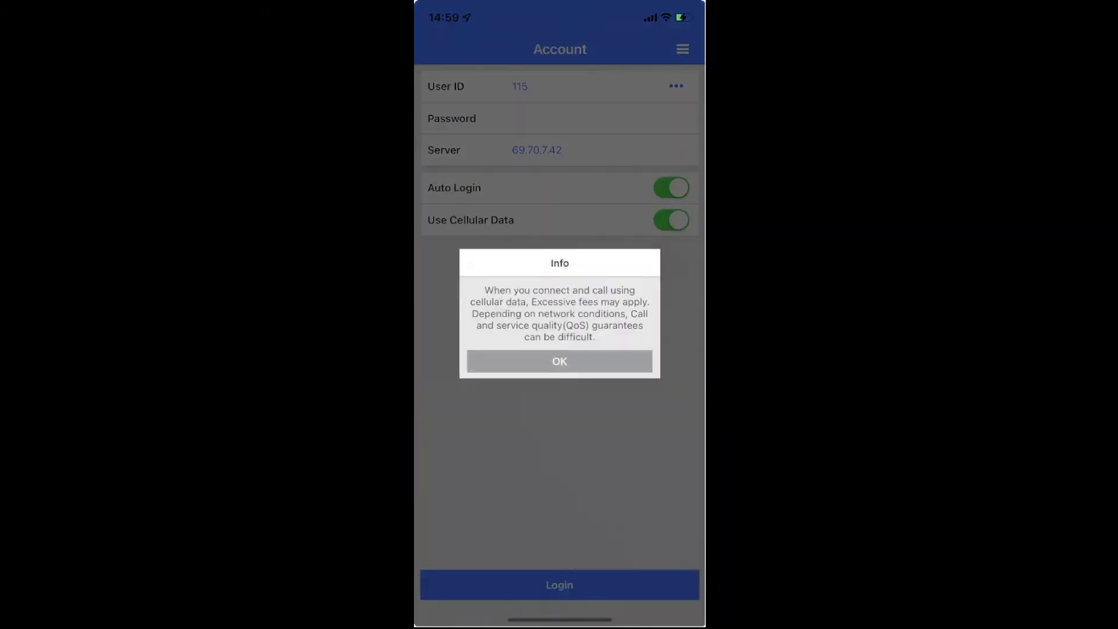
click(559, 360)
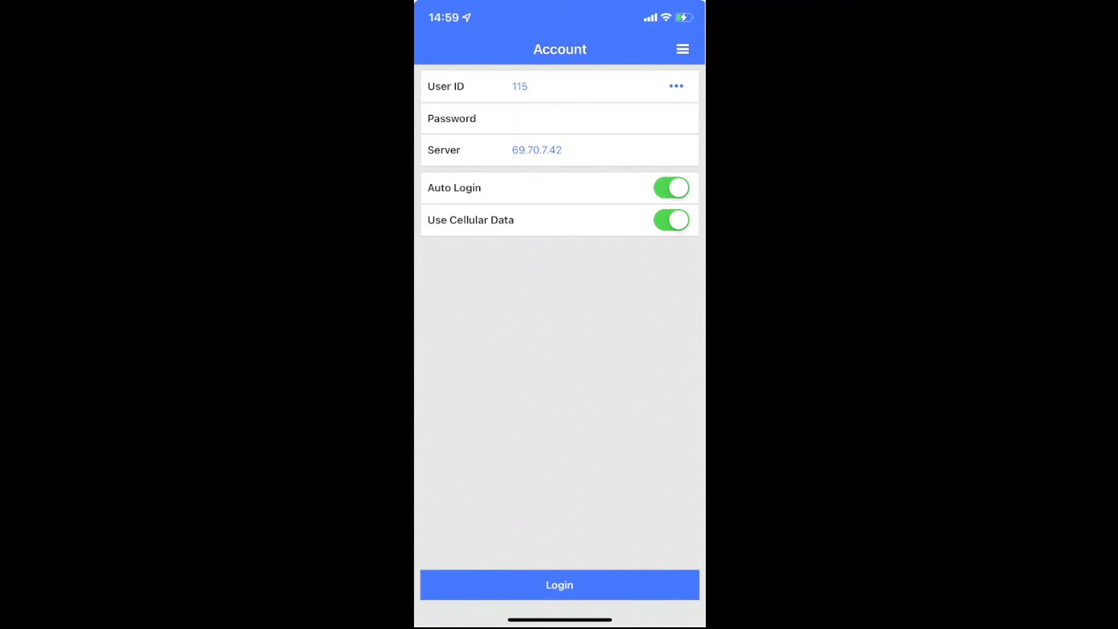
click(682, 50)
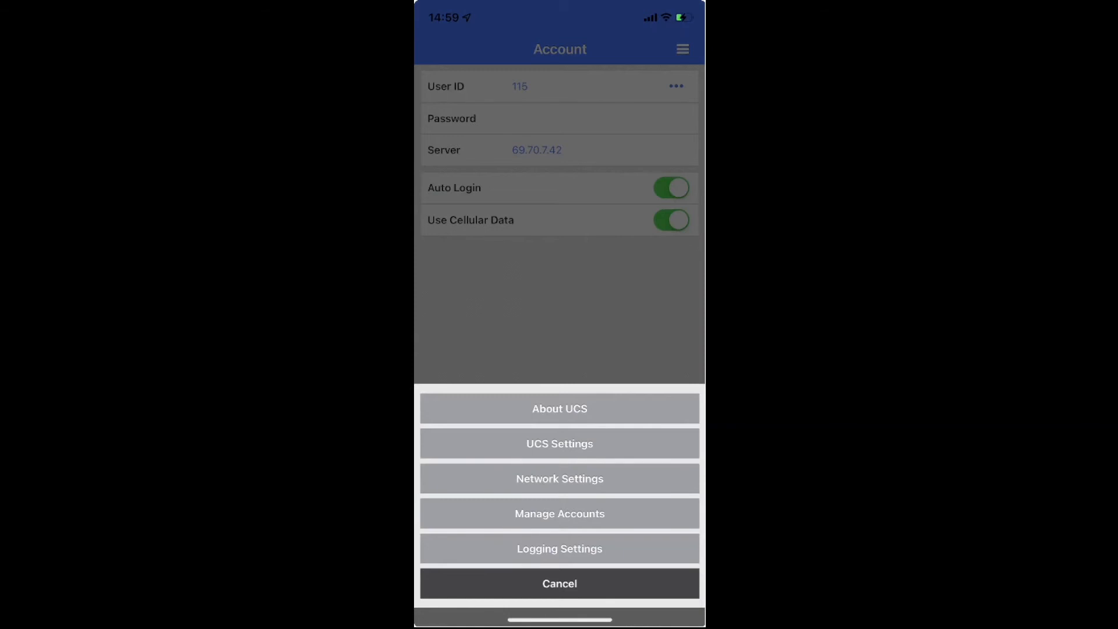
- Check in Network Settings that the transport mode stays on UDP
click(560, 444)
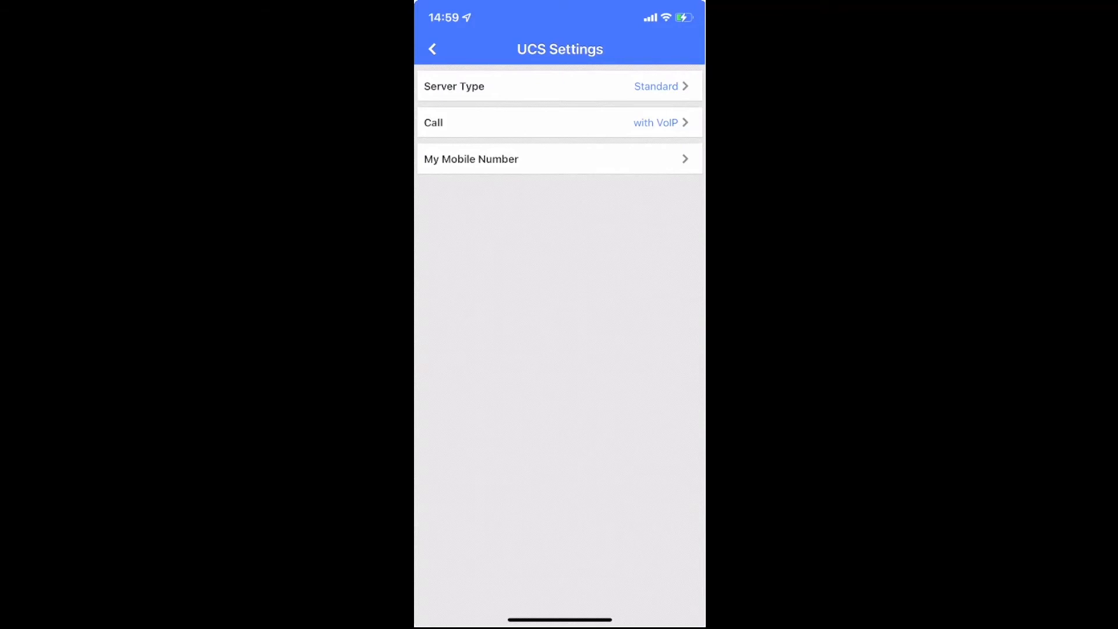
click(432, 49)
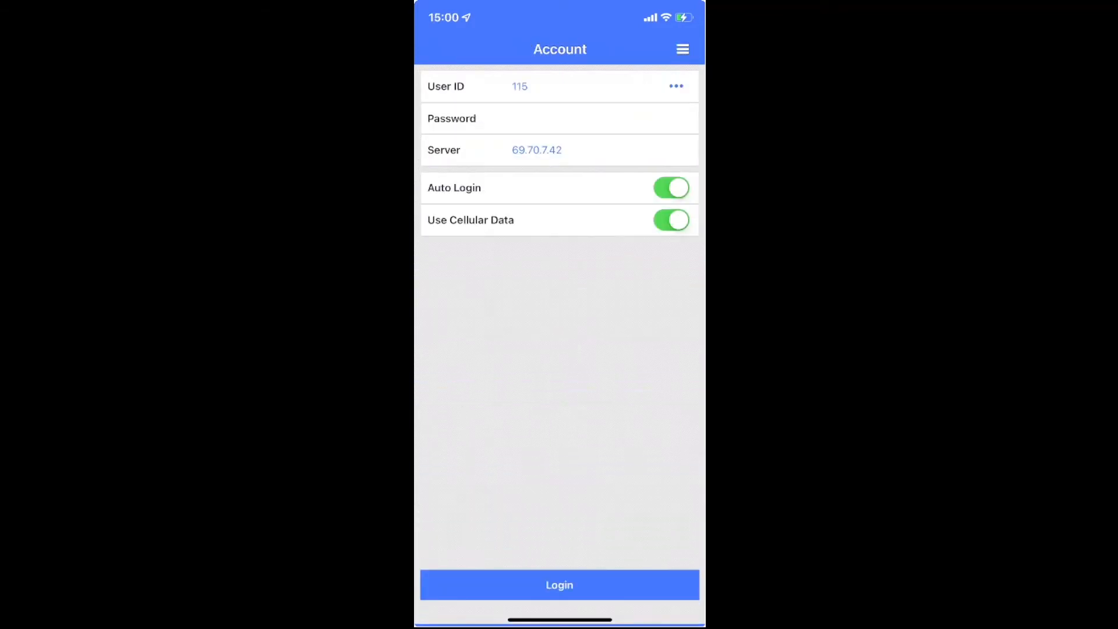
click(683, 49)
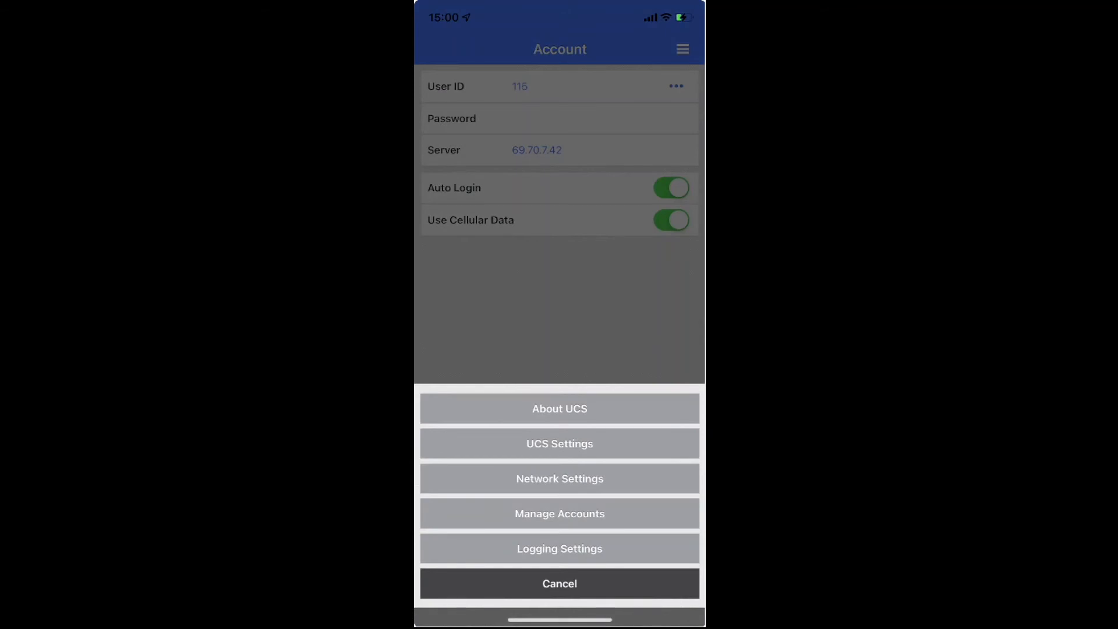
click(559, 479)
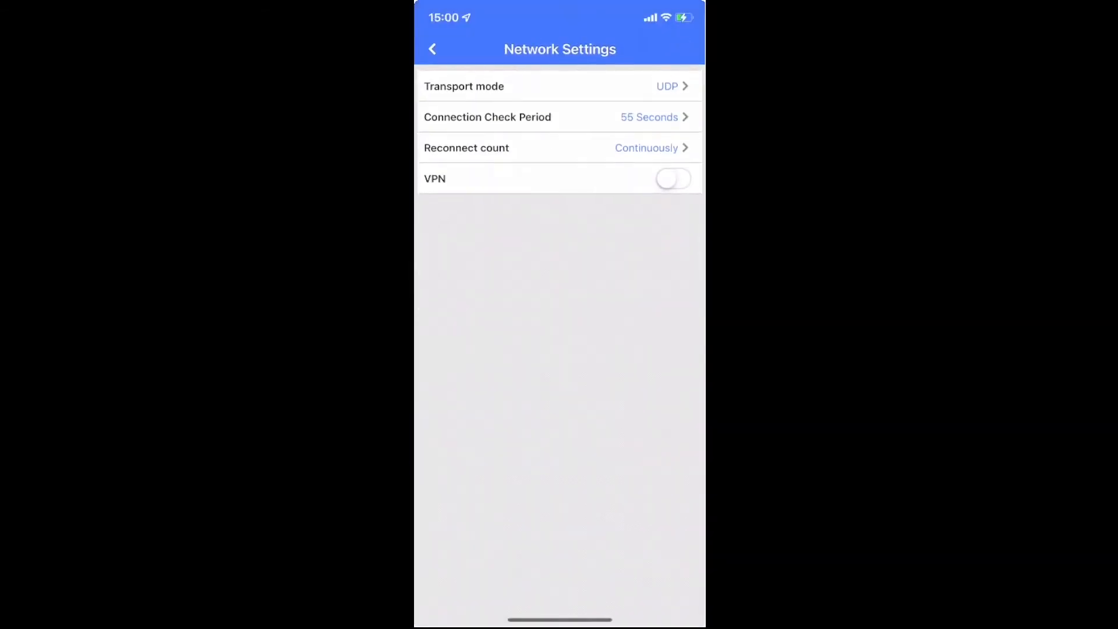
click(559, 87)
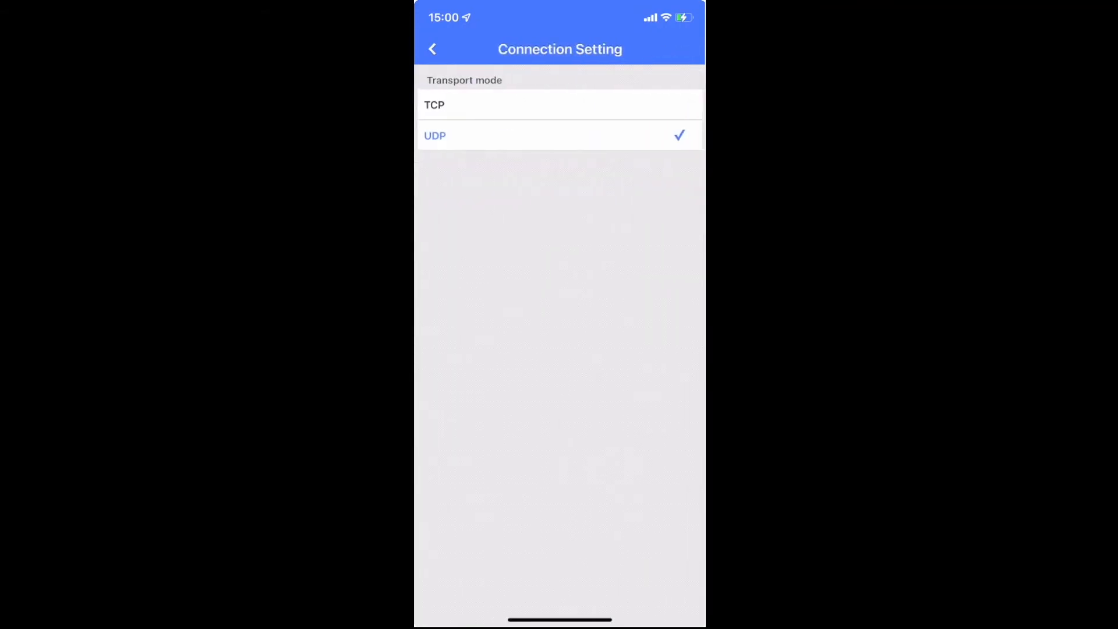
click(432, 49)
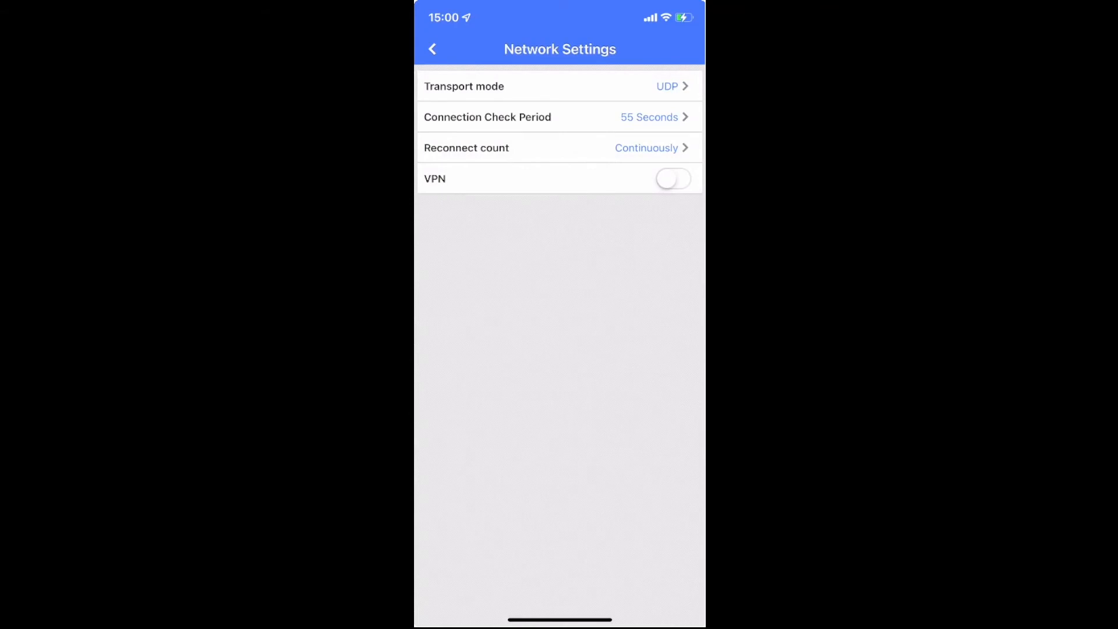
click(432, 49)
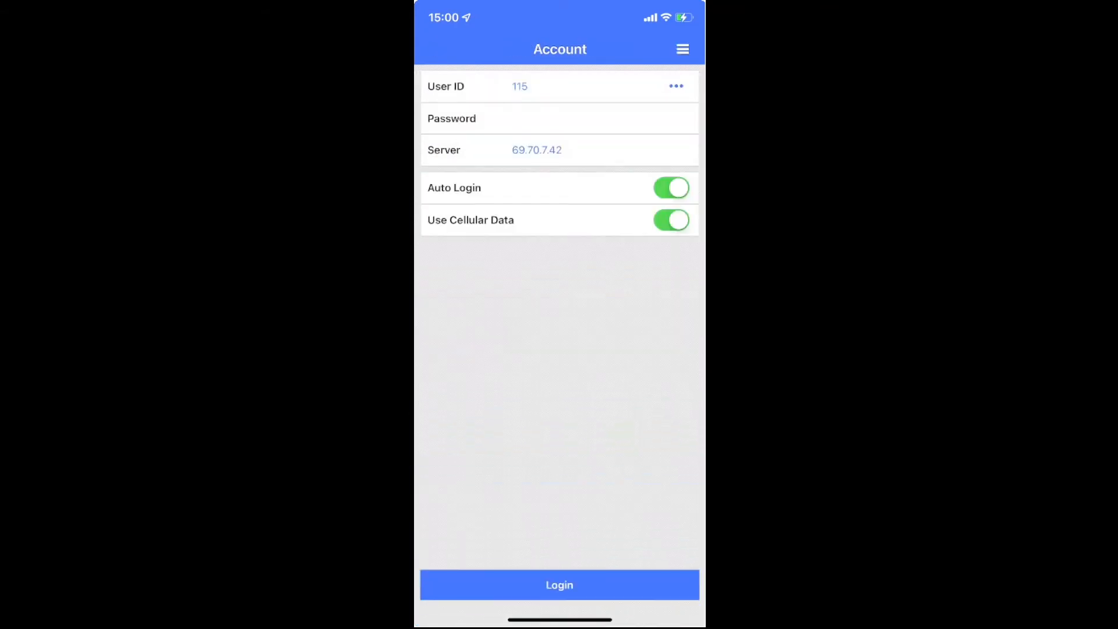
- Switch off Auto Login and log in to server 69.70.7.42 as user 115
click(671, 188)
click(671, 220)
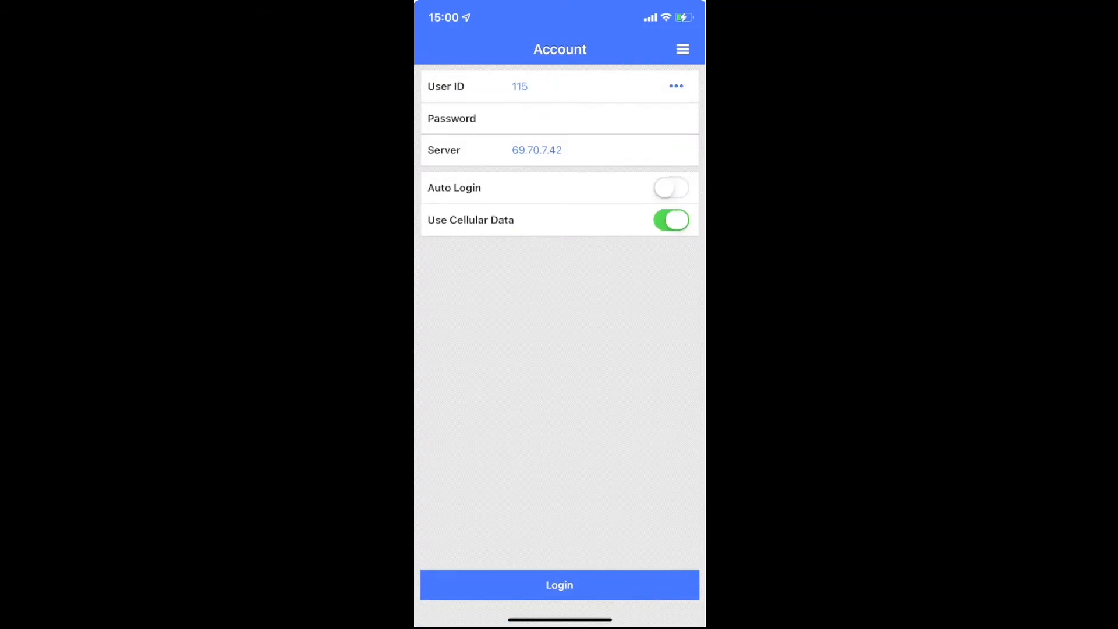
click(560, 585)
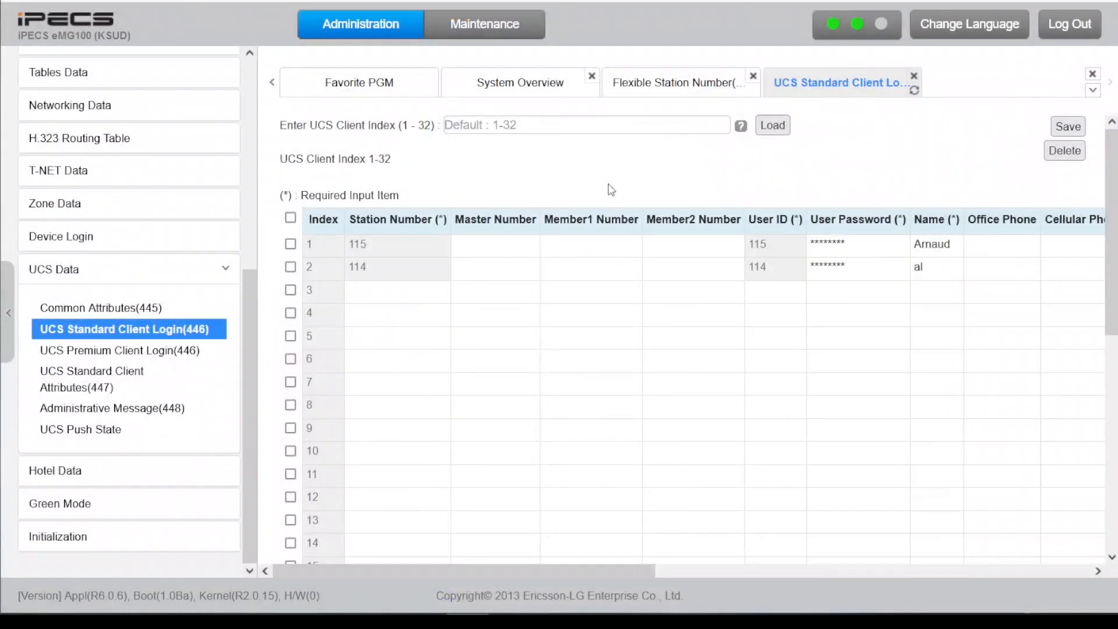
- Open Device IP Plan(103) and find station 115 listed as a UCS-Client at 192.168.1.214
scroll(223, 225, up, 5)
scroll(223, 225, up, 1)
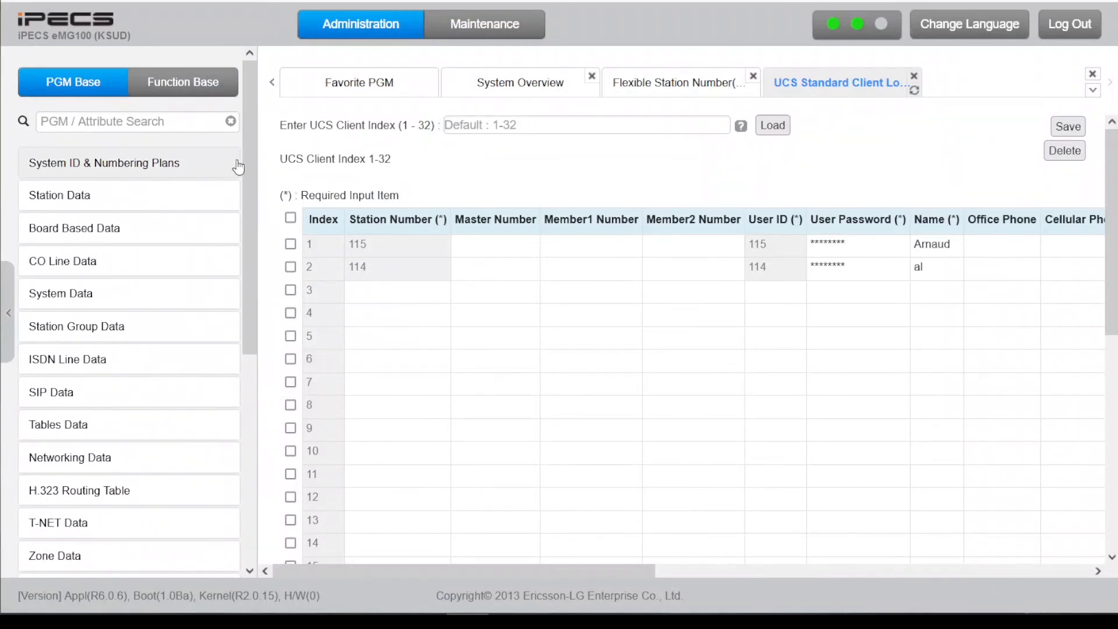
click(137, 170)
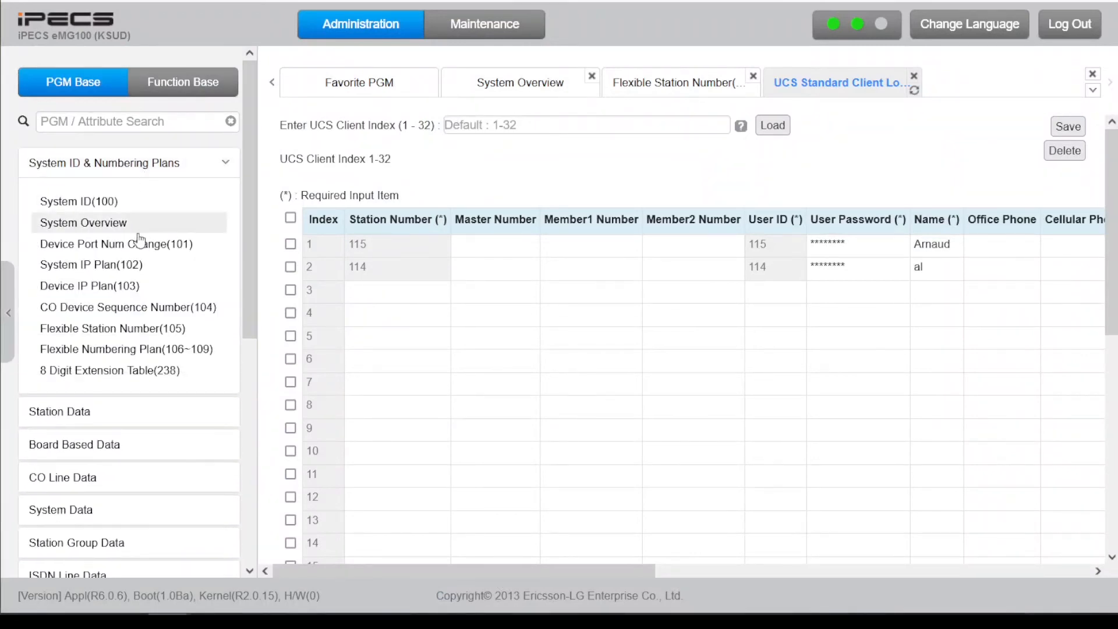
click(108, 286)
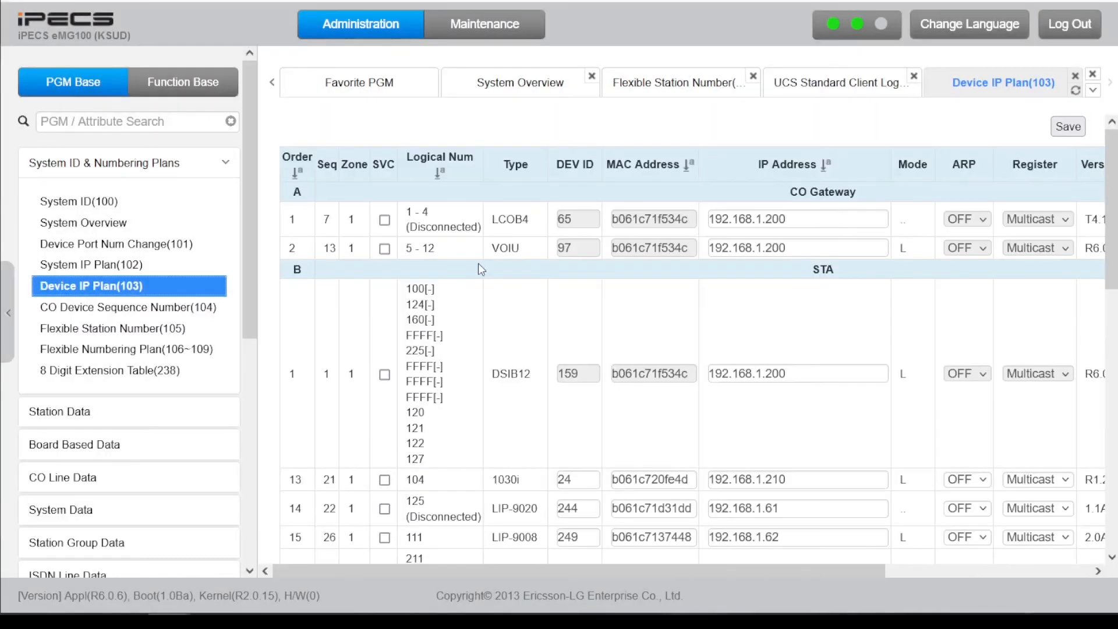
scroll(483, 265, down, 10)
scroll(483, 266, down, 3)
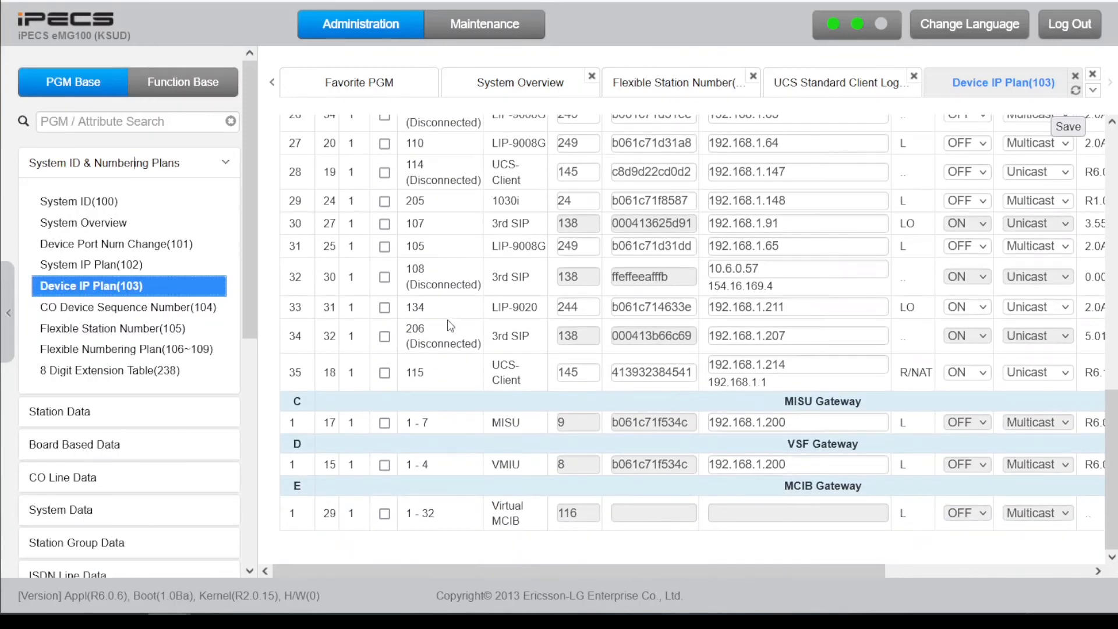
drag(416, 375, 442, 379)
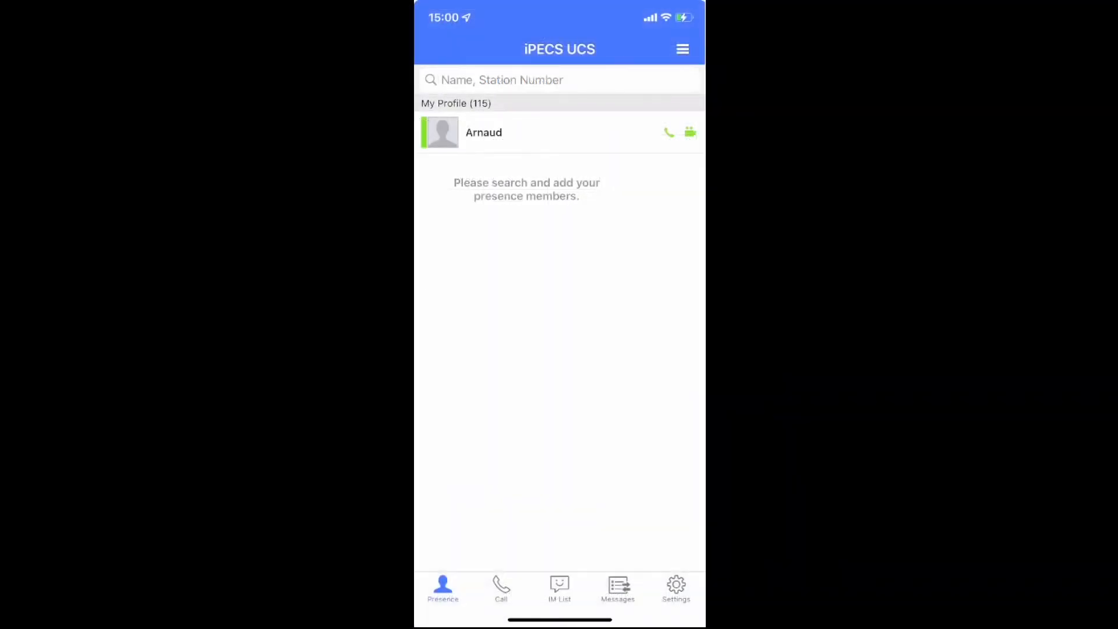
- Dial extension 205 on the keypad and place a test call
click(501, 588)
click(560, 376)
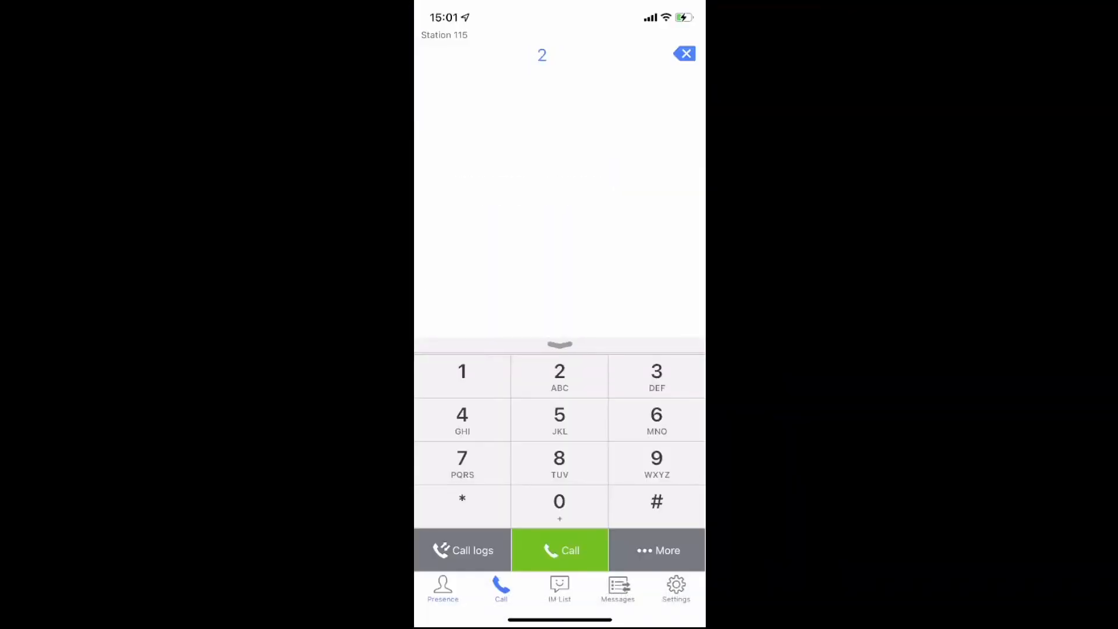
click(559, 505)
click(559, 420)
click(559, 550)
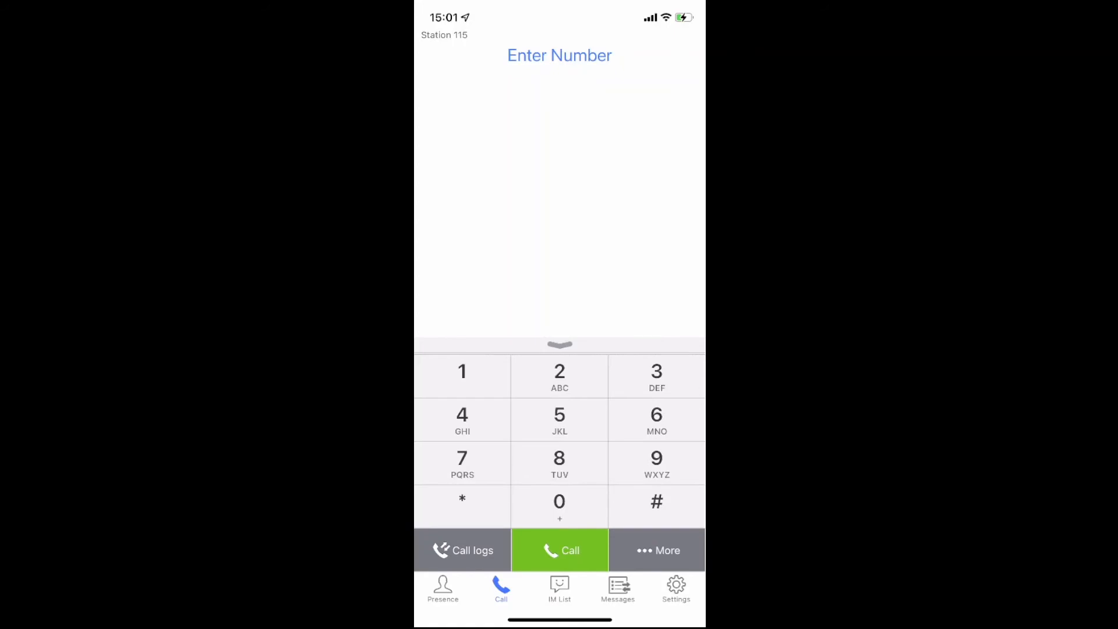
- Log out of the iPECS UCS app and confirm
click(675, 588)
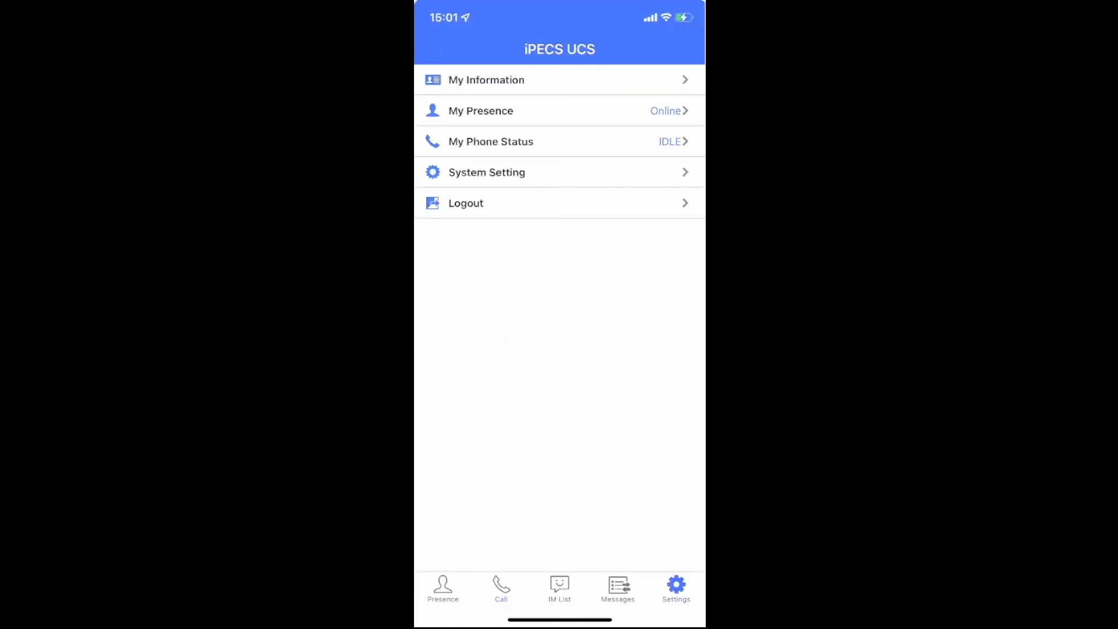
click(466, 202)
click(607, 346)
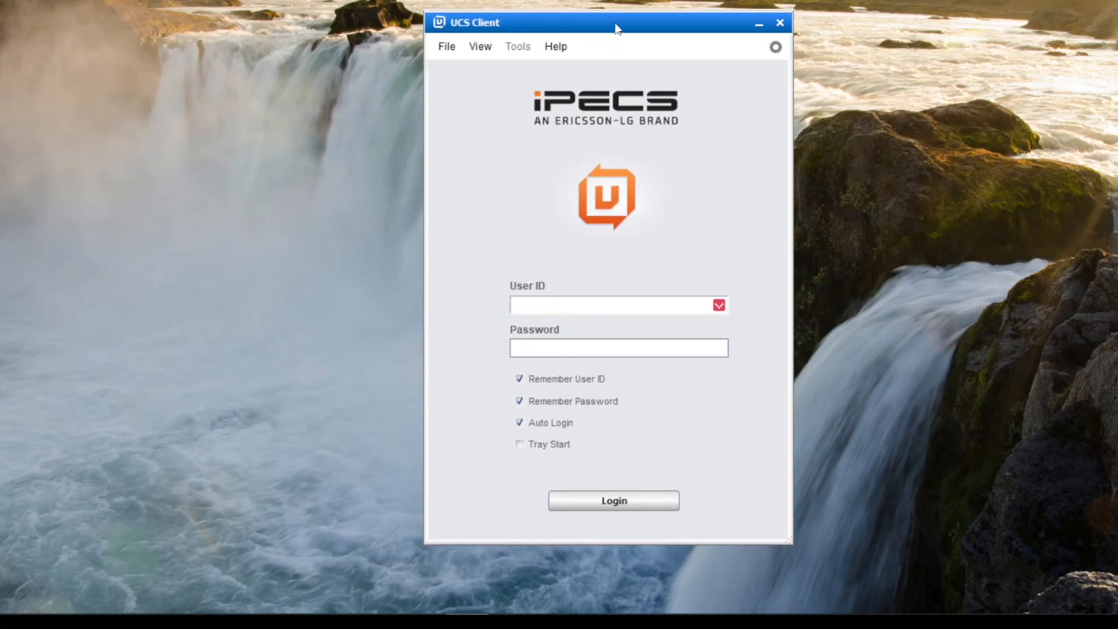
- Check in File > Setting that the server connection IP is 192.168.1.200 in Local mode, then close with OK
drag(617, 28, 674, 29)
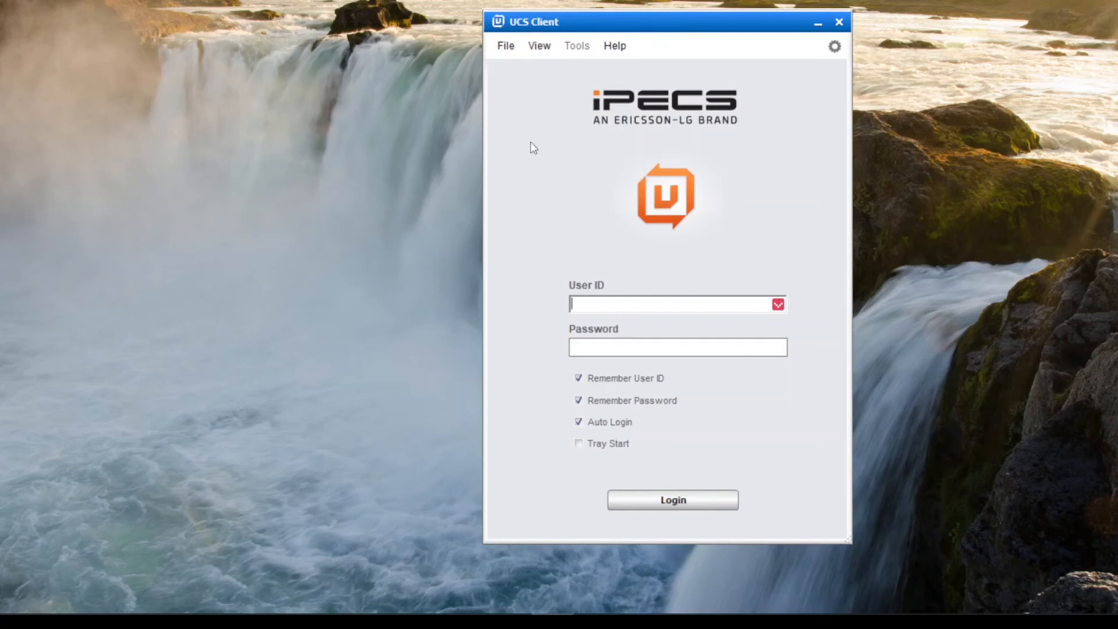
click(512, 45)
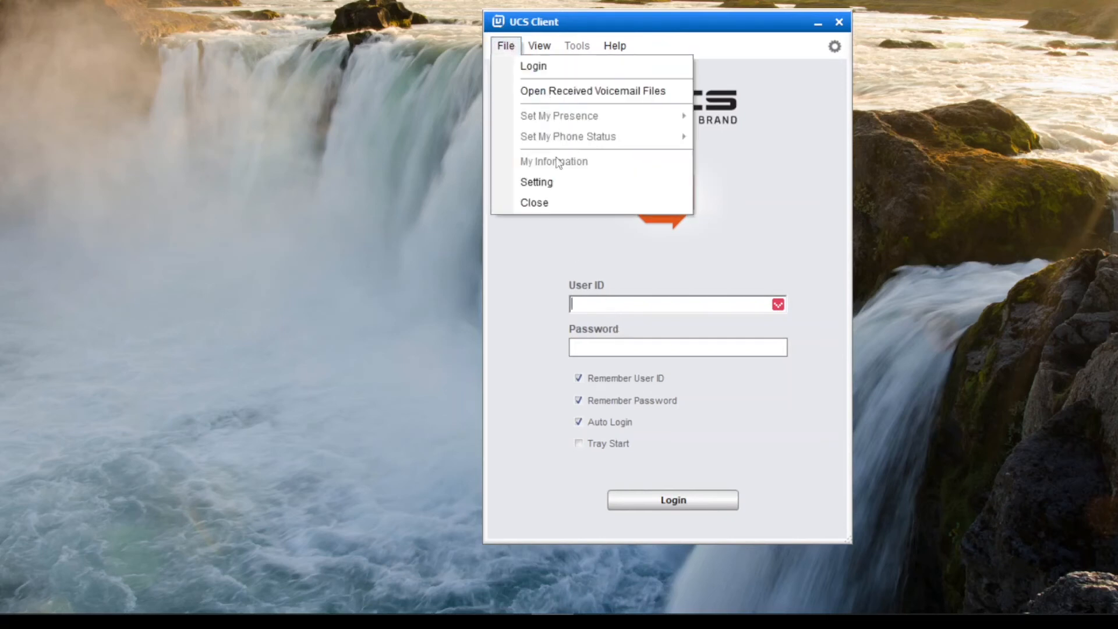
click(567, 182)
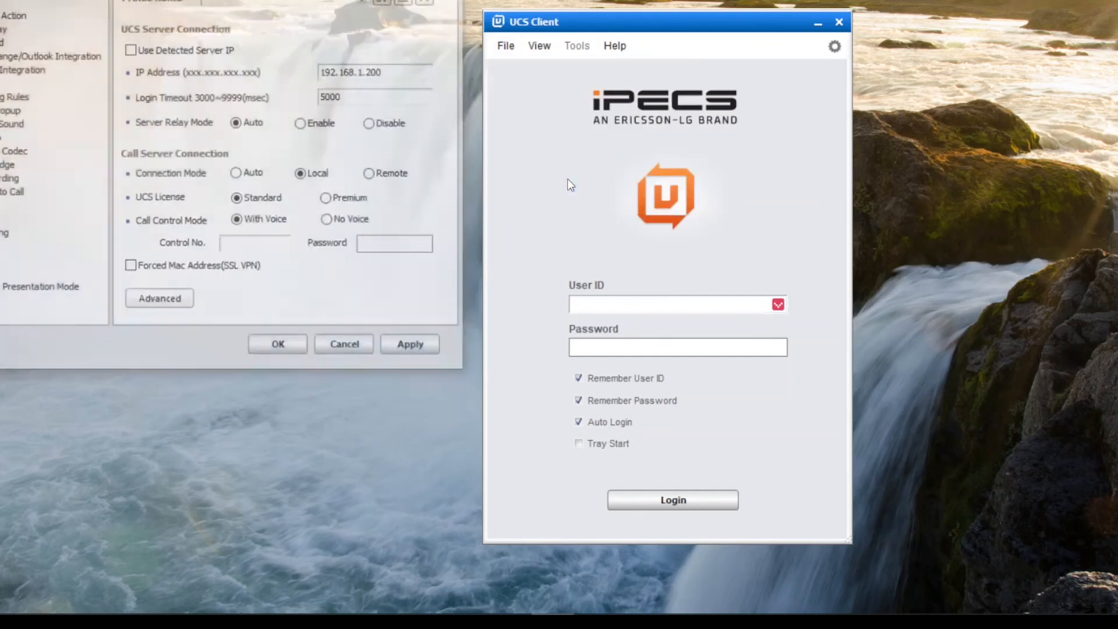
drag(344, 0, 457, 61)
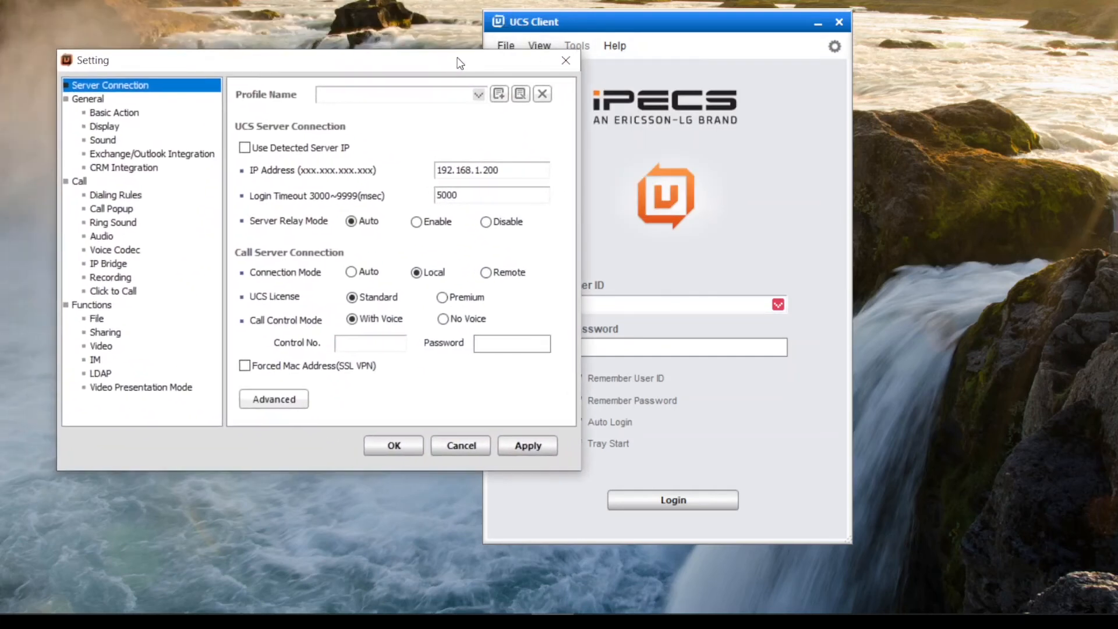
click(512, 170)
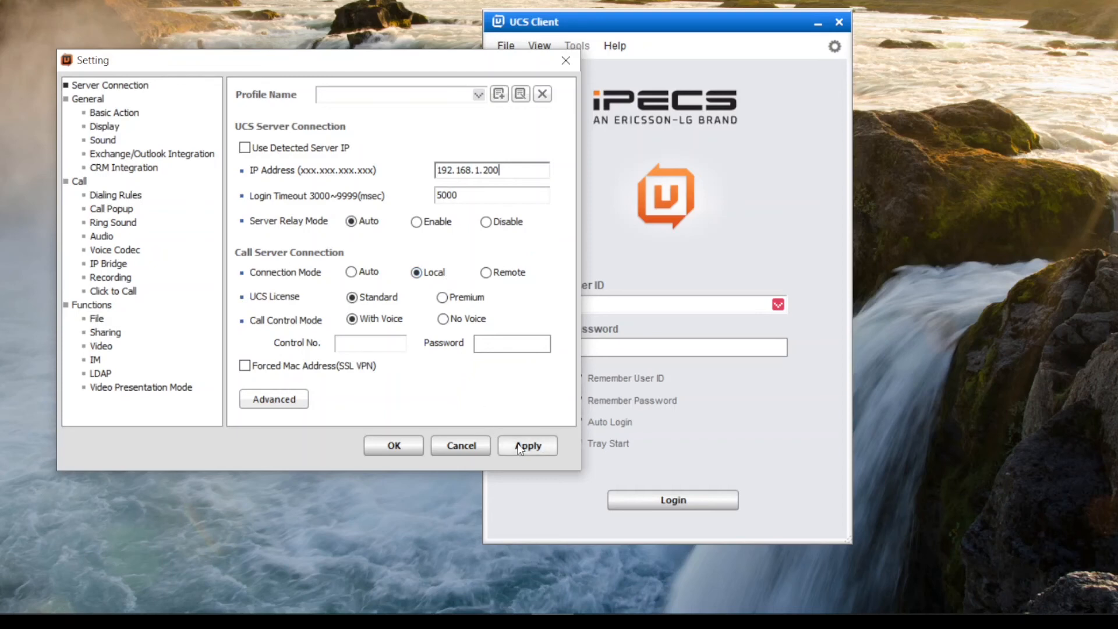
click(405, 445)
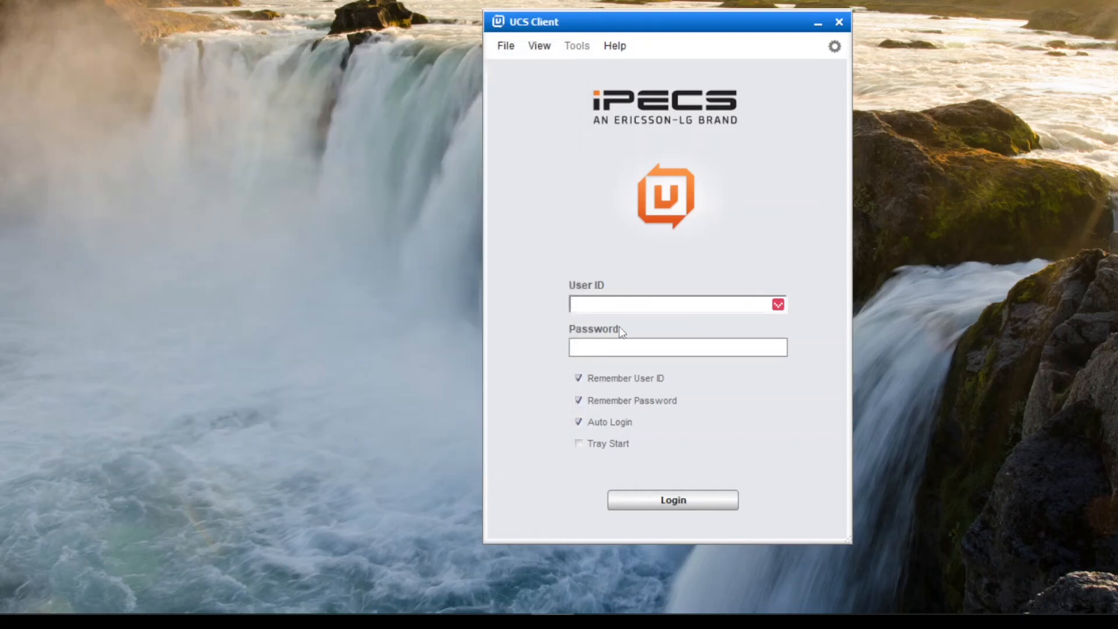
- Sign in with User ID 115 and its password, then reject the incoming call from 205
text(115)
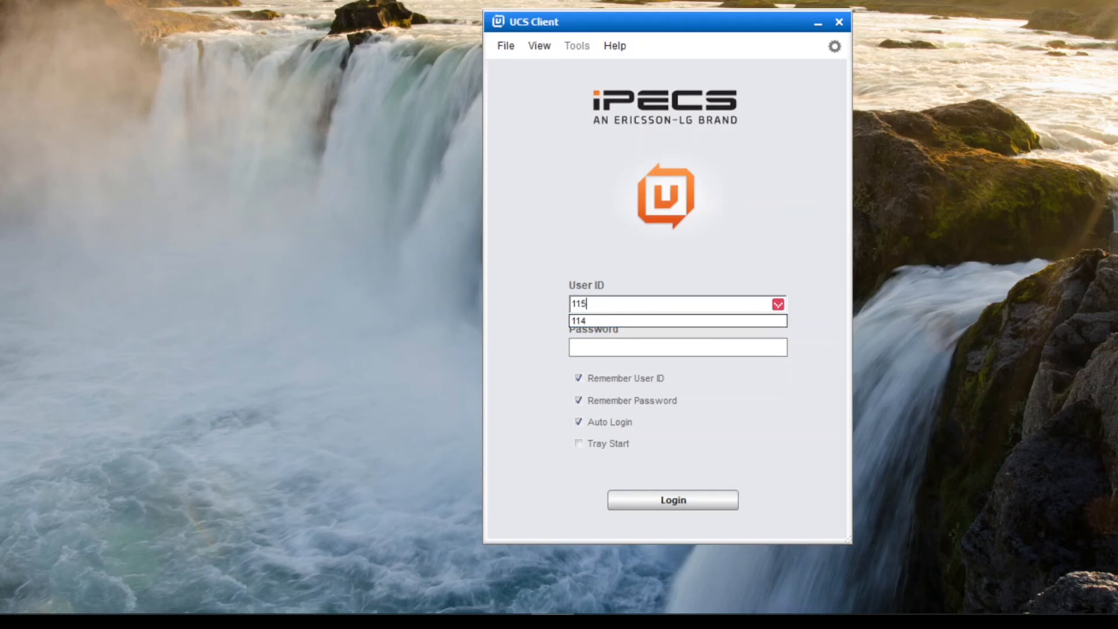
key(Tab)
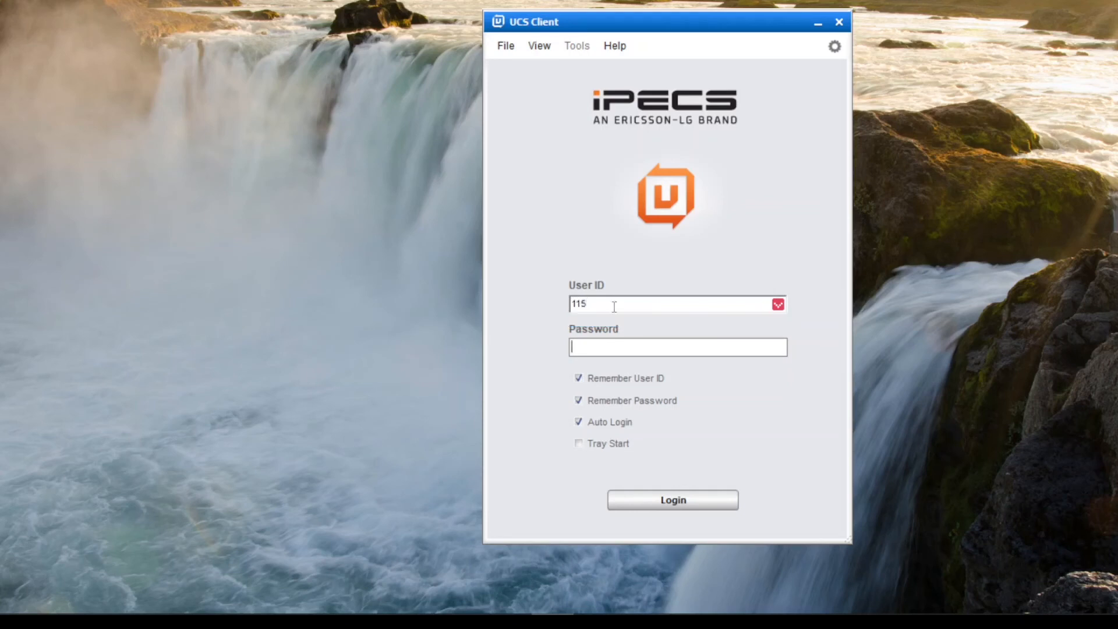
text(********)
click(696, 502)
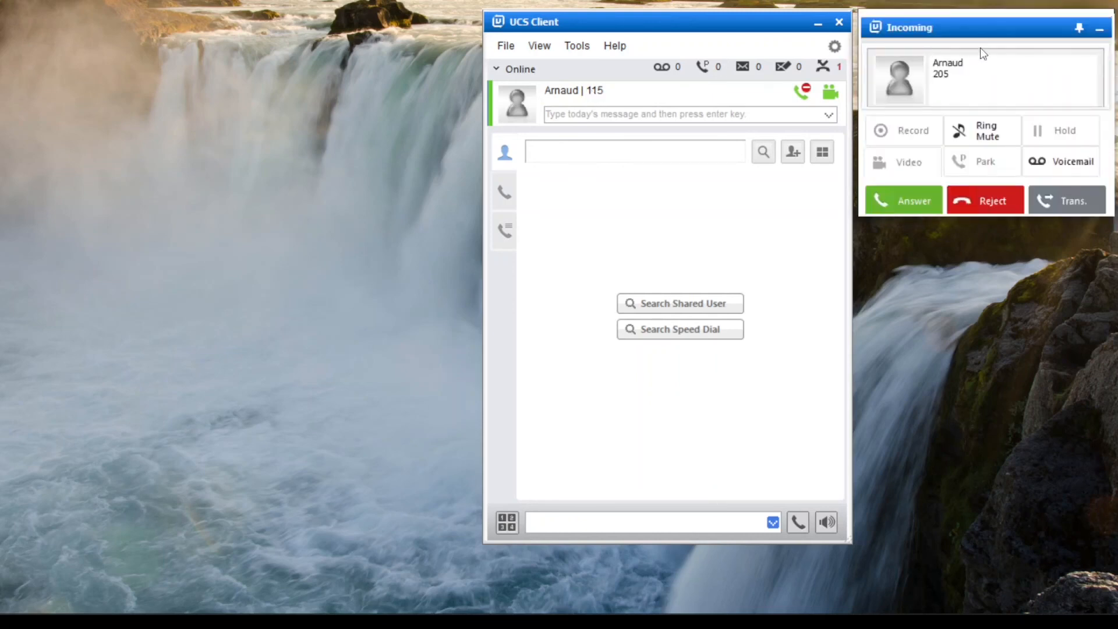
click(992, 208)
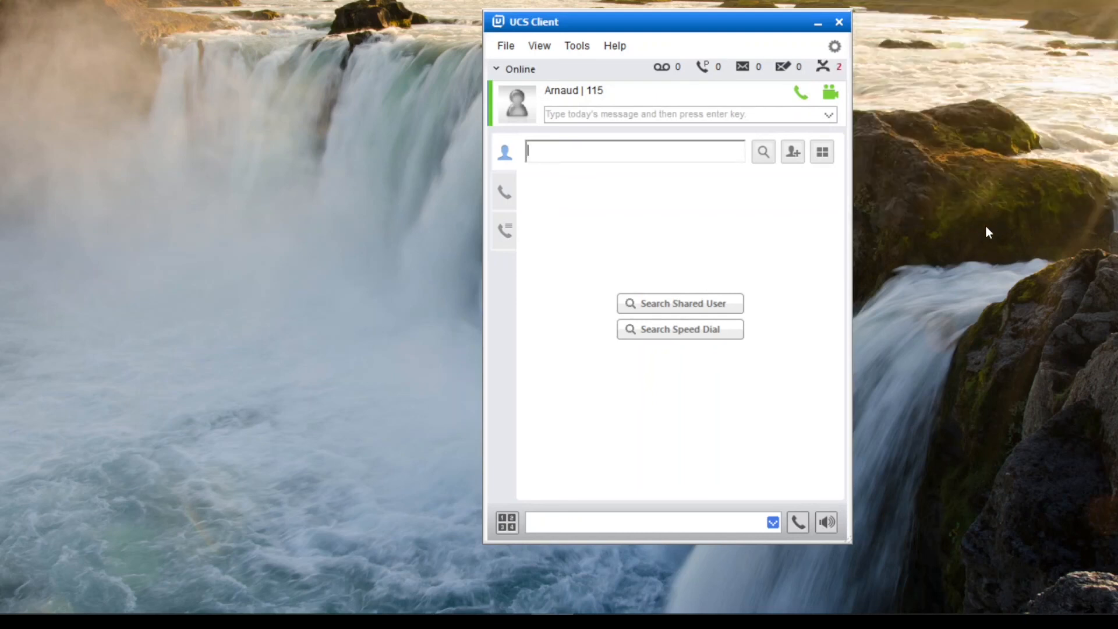